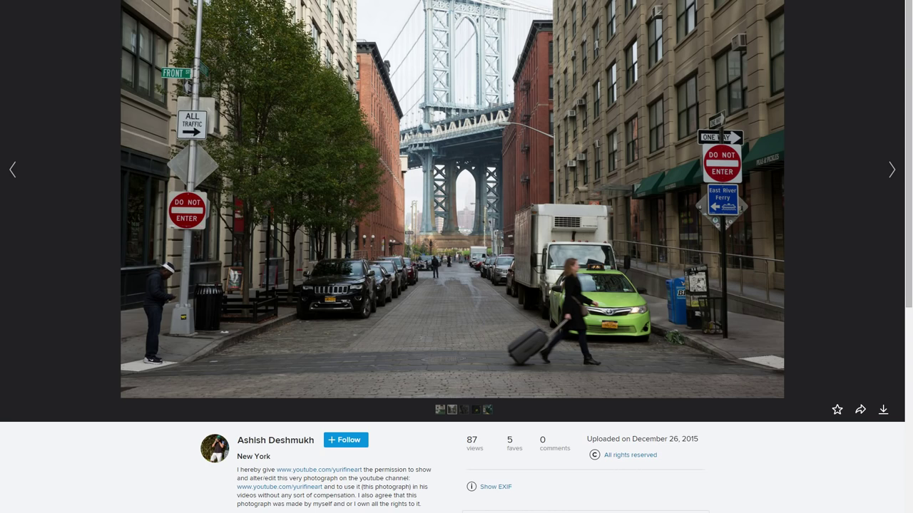
Bring up the colour Manhattan Bridge street photo with the crop-and-straighten tool open
drag(387, 487, 402, 488)
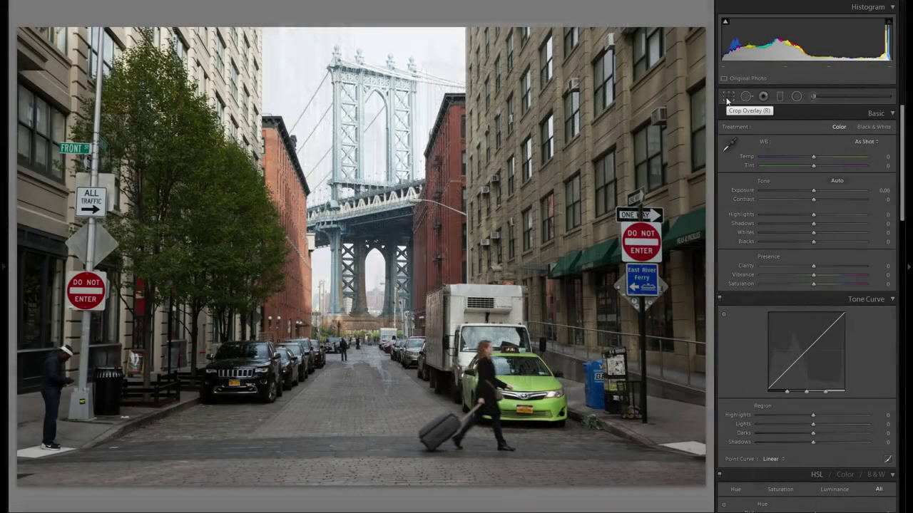
click(727, 97)
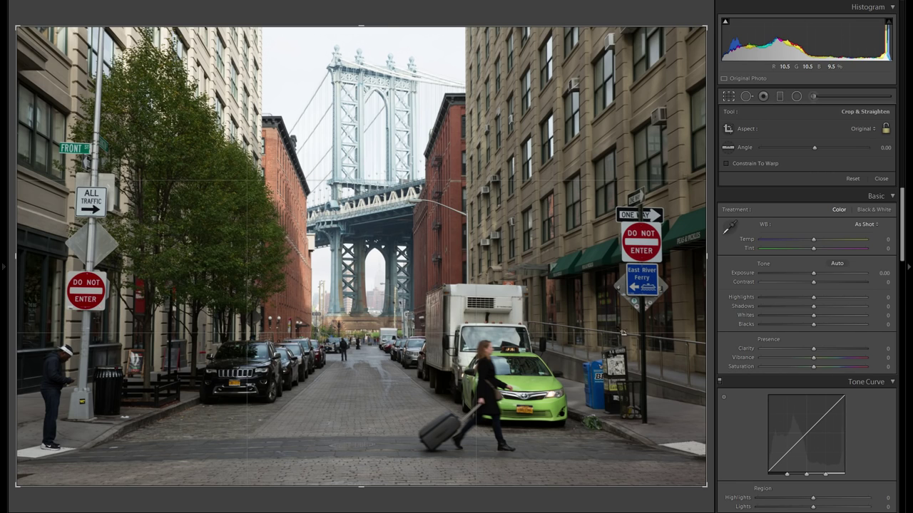
Crop both sides inward to a narrow portrait frame, then trim a little more off the right
drag(707, 274, 644, 295)
drag(81, 260, 168, 282)
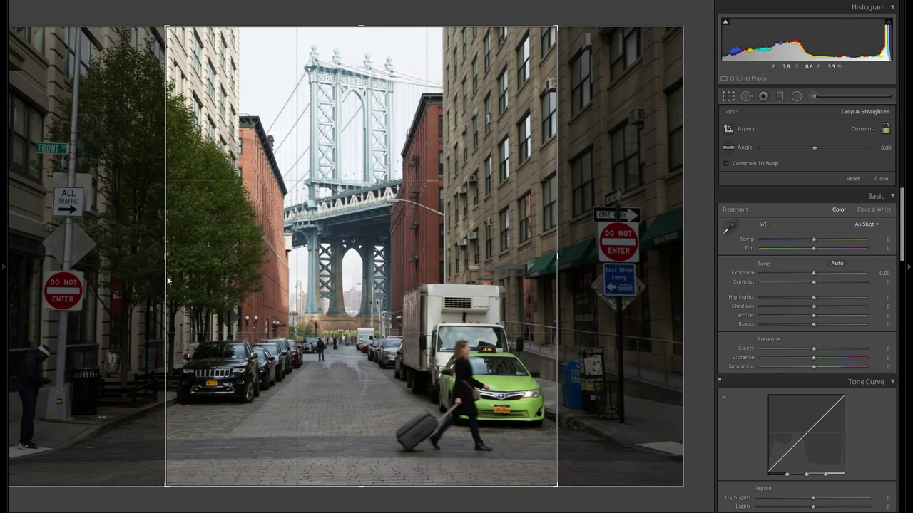
key(Return)
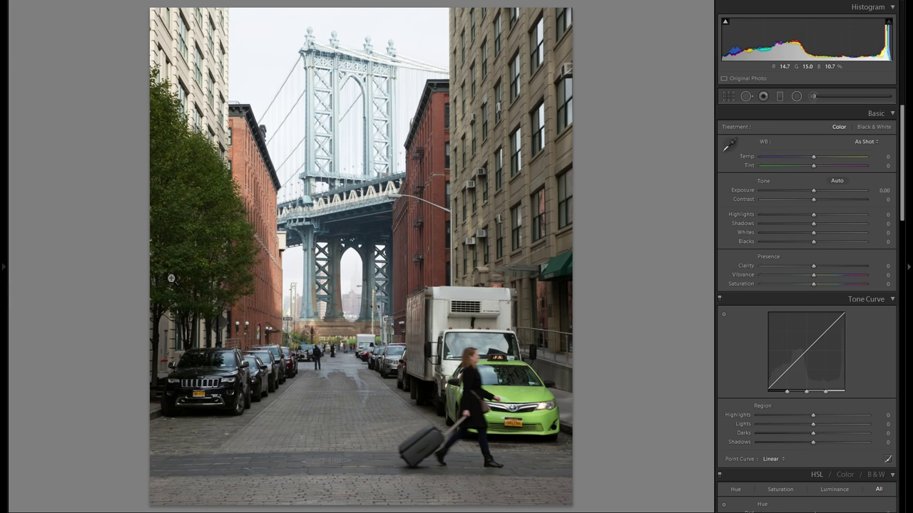
click(727, 95)
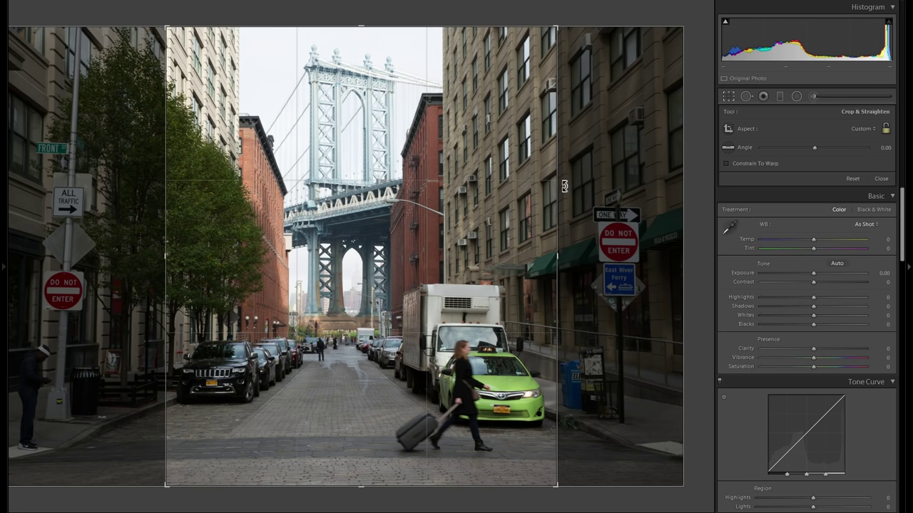
drag(557, 187, 535, 189)
key(Return)
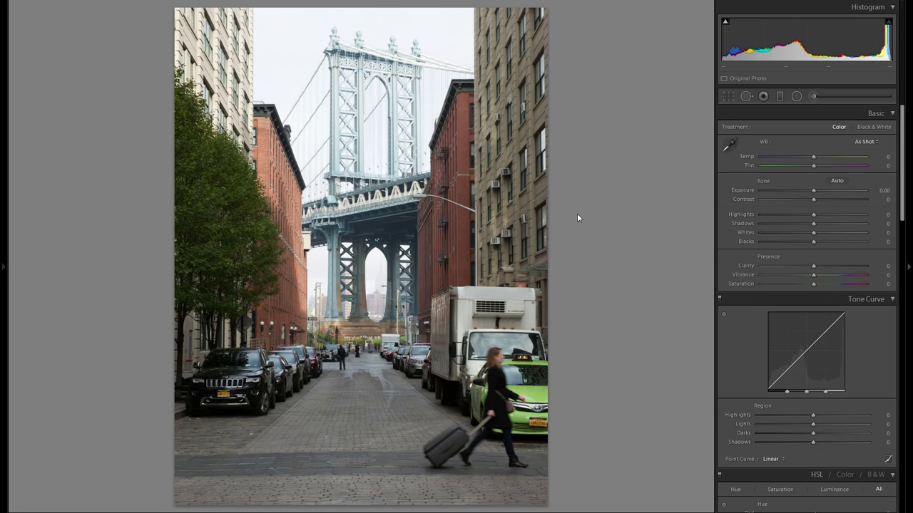
Convert the photo to black and white after one comparison with colour
click(881, 127)
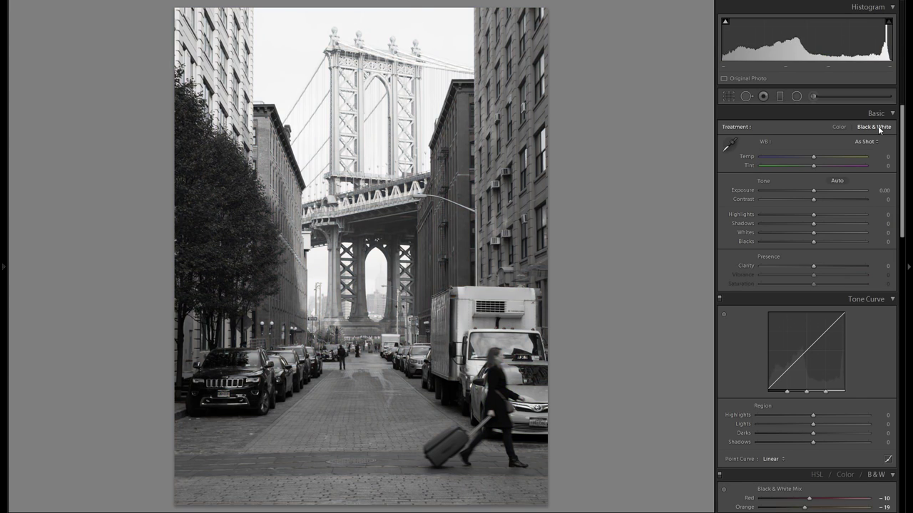
click(836, 126)
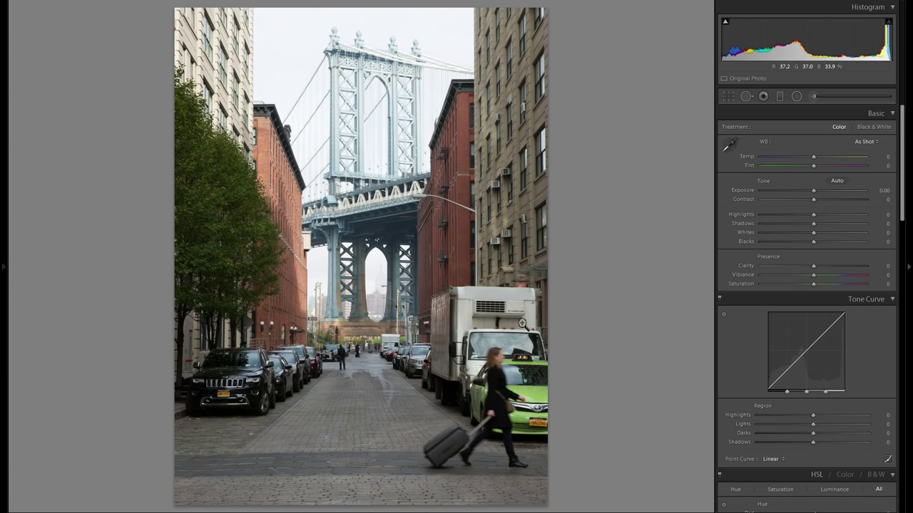
click(877, 129)
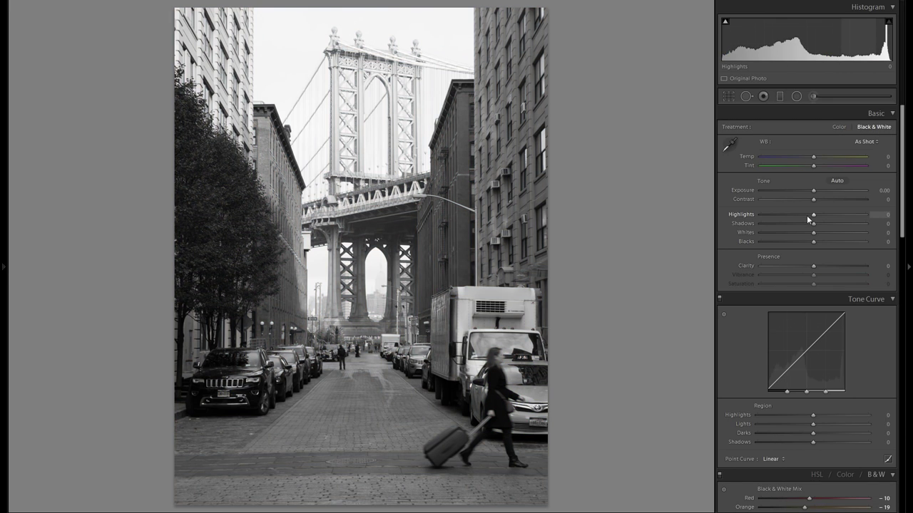
Set Highlights -100, Shadows +100 and Blacks -67, trying and then resetting Contrast
drag(745, 224, 637, 228)
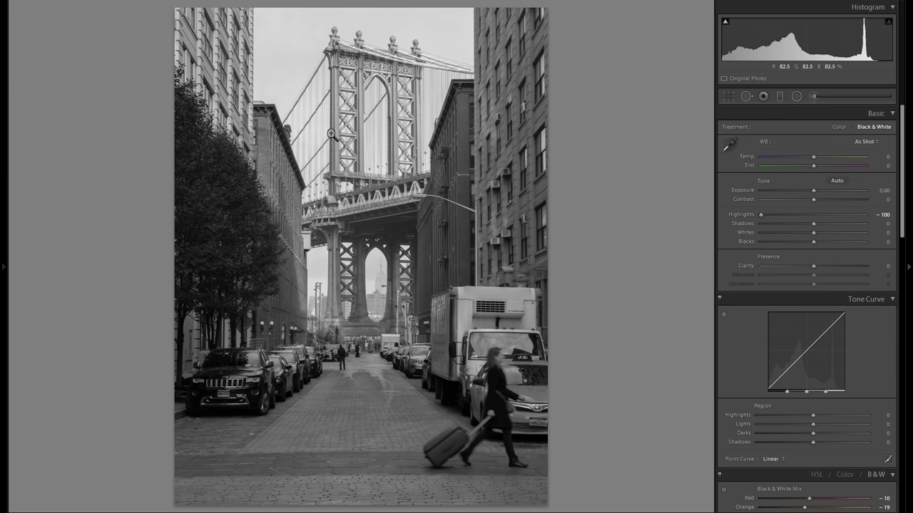
drag(813, 225, 903, 231)
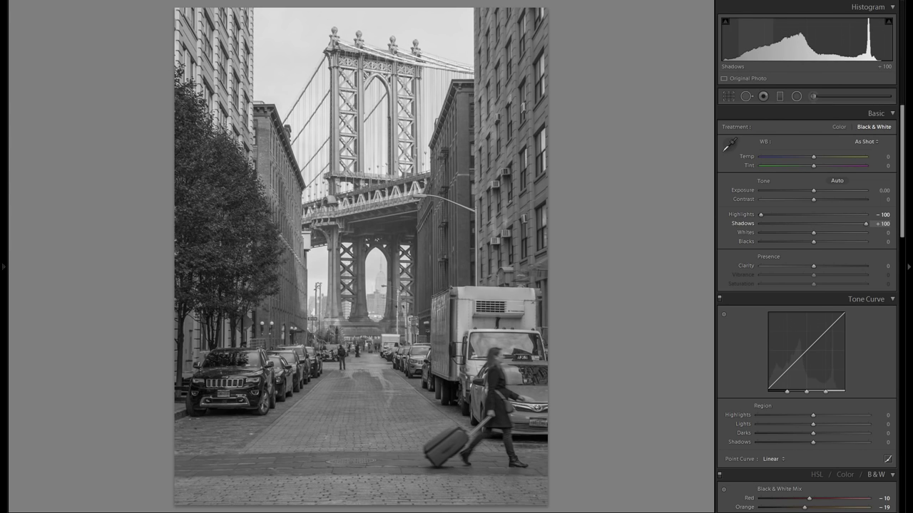
drag(814, 242, 778, 242)
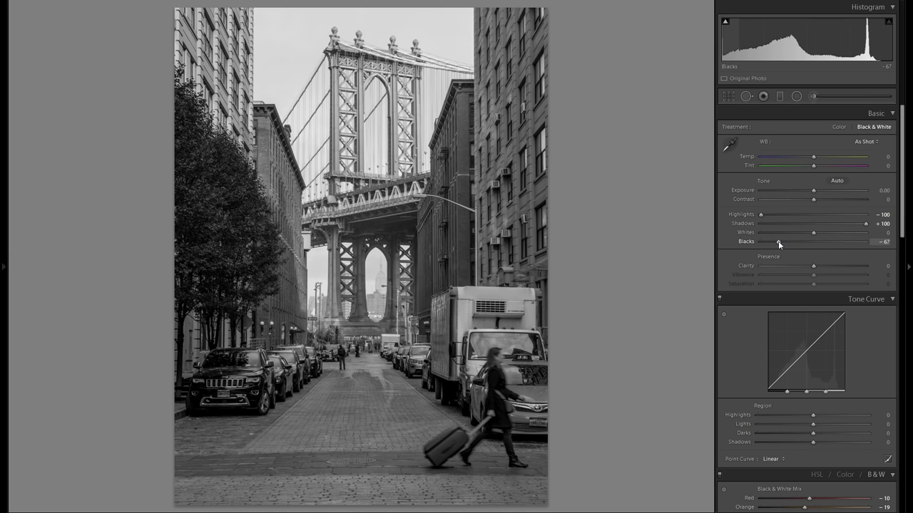
double_click(751, 223)
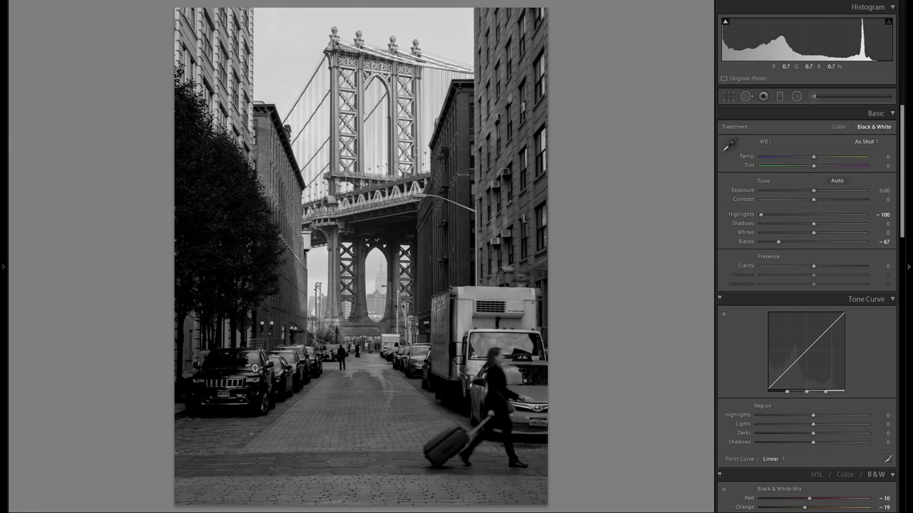
drag(813, 224, 866, 224)
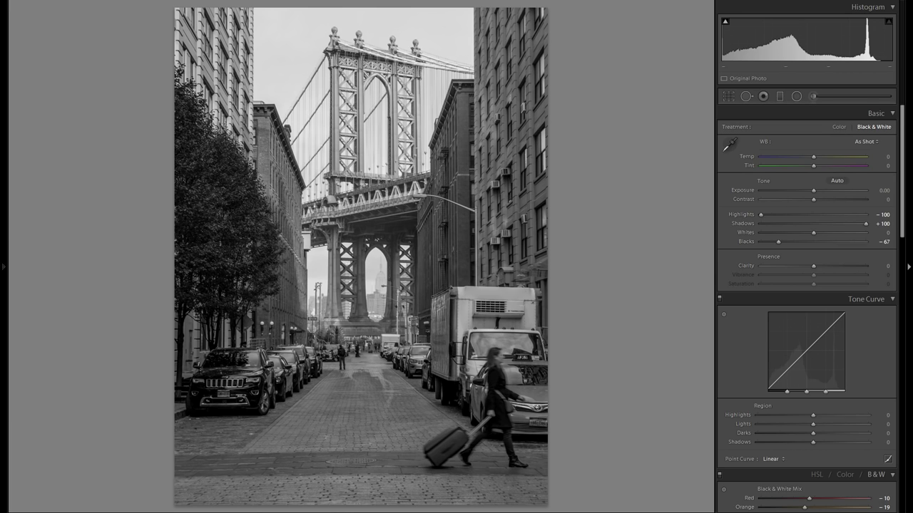
mouse_move(815, 198)
mouse_down()
mouse_move(844, 198)
mouse_move(799, 201)
mouse_move(812, 200)
mouse_up()
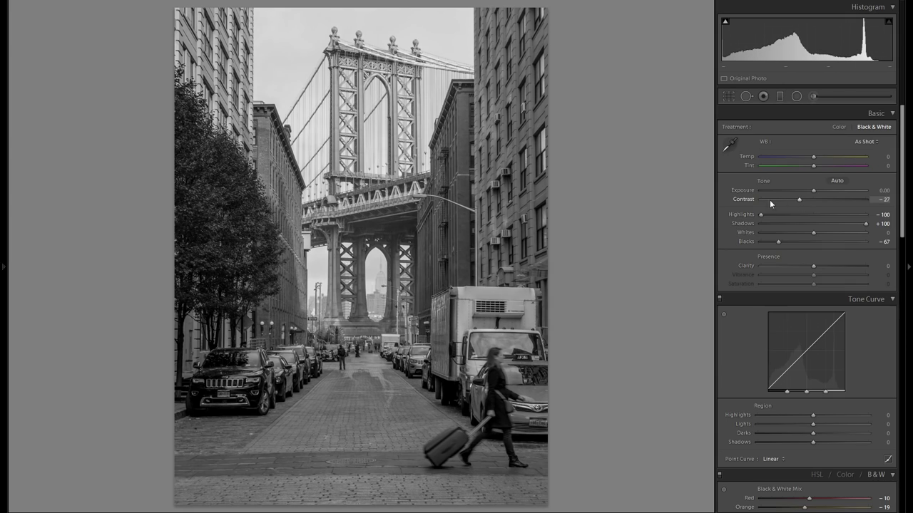
double_click(746, 199)
Raise Whites to +27 while checking clipping with Alt, and add Clarity +20
drag(812, 234, 829, 234)
key(alt)
key(alt)
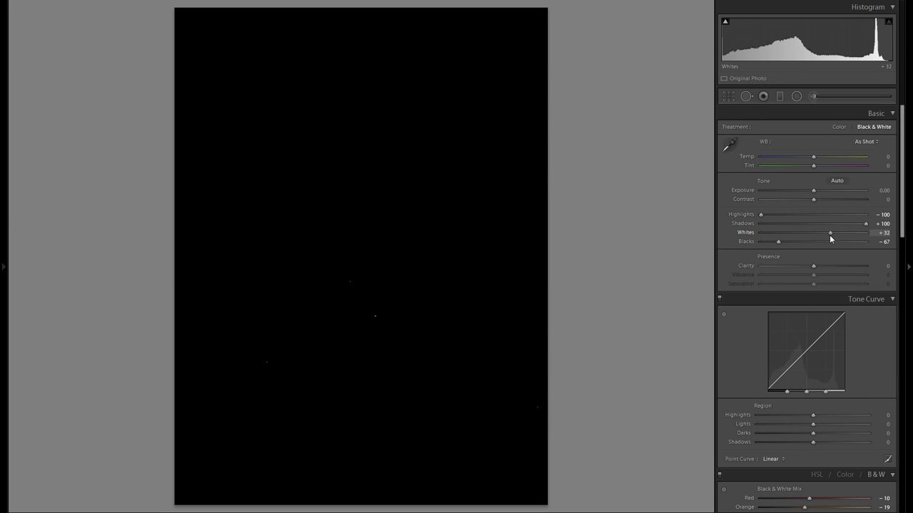
drag(828, 234, 827, 235)
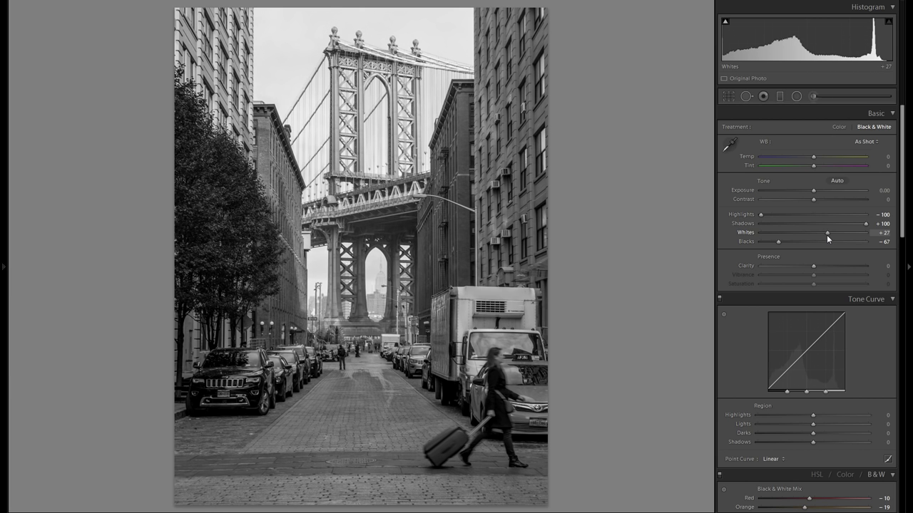
mouse_move(813, 264)
mouse_down()
mouse_move(861, 268)
mouse_move(811, 269)
mouse_move(849, 266)
mouse_move(824, 268)
mouse_up()
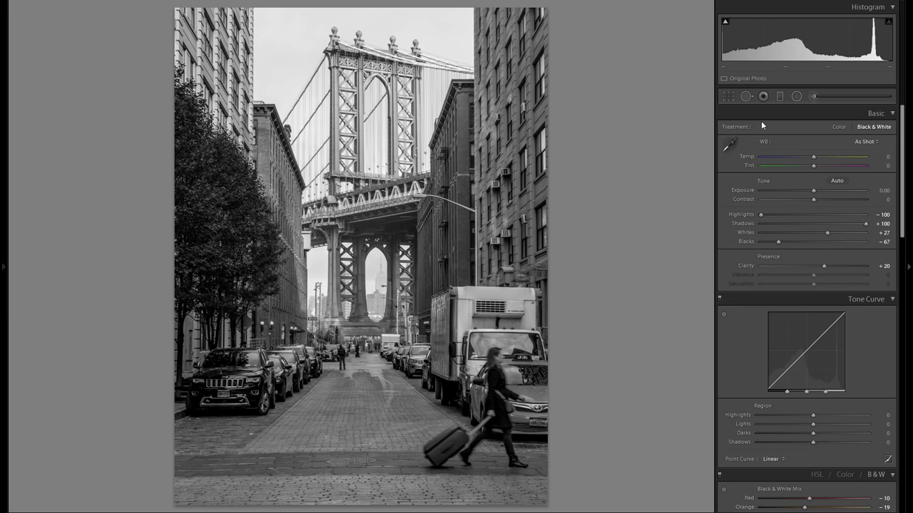
click(780, 96)
Place a graduated filter over the bridge base with Contrast 50 and Clarity 50, comparing on and off
drag(358, 172, 348, 378)
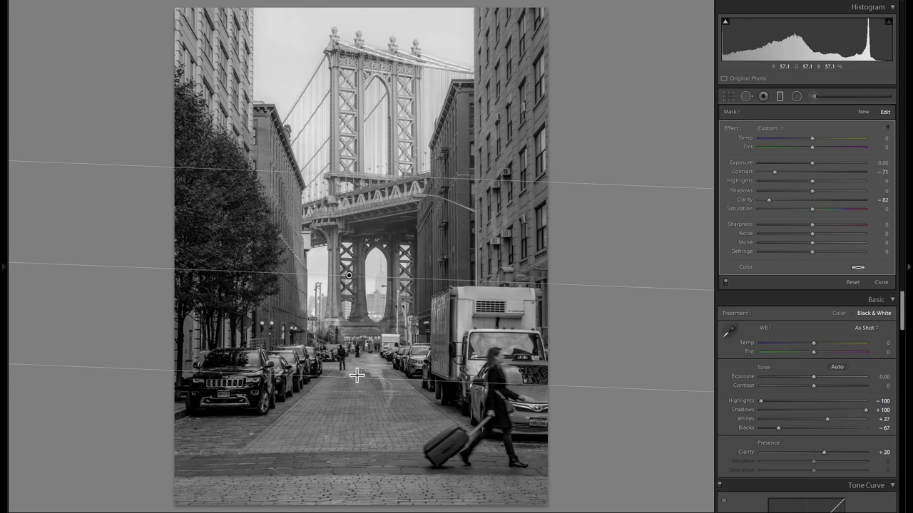
drag(357, 377, 381, 336)
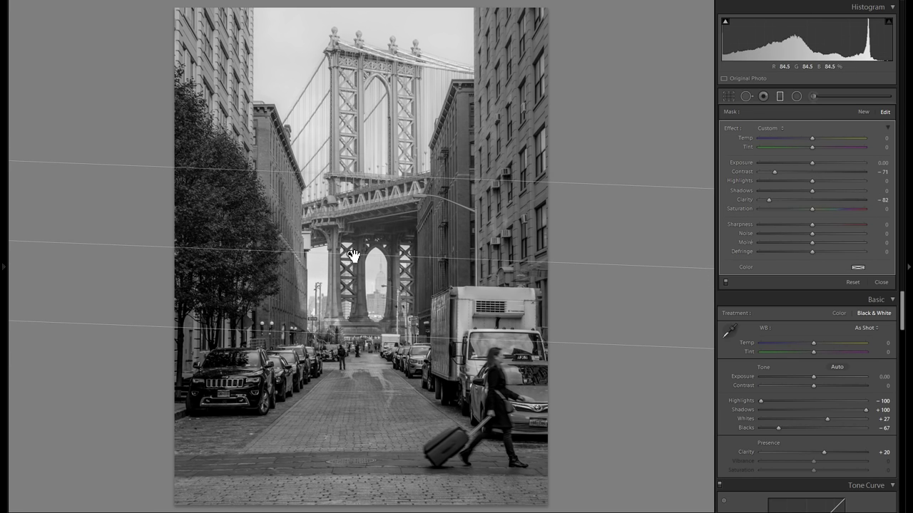
drag(349, 254, 356, 326)
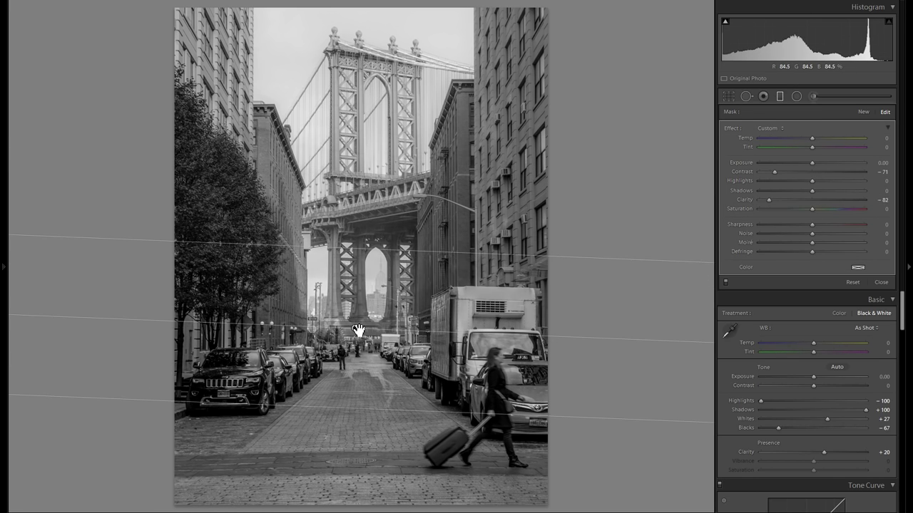
double_click(745, 172)
drag(826, 200, 842, 198)
mouse_move(811, 172)
mouse_down()
mouse_move(838, 171)
mouse_move(829, 173)
mouse_up()
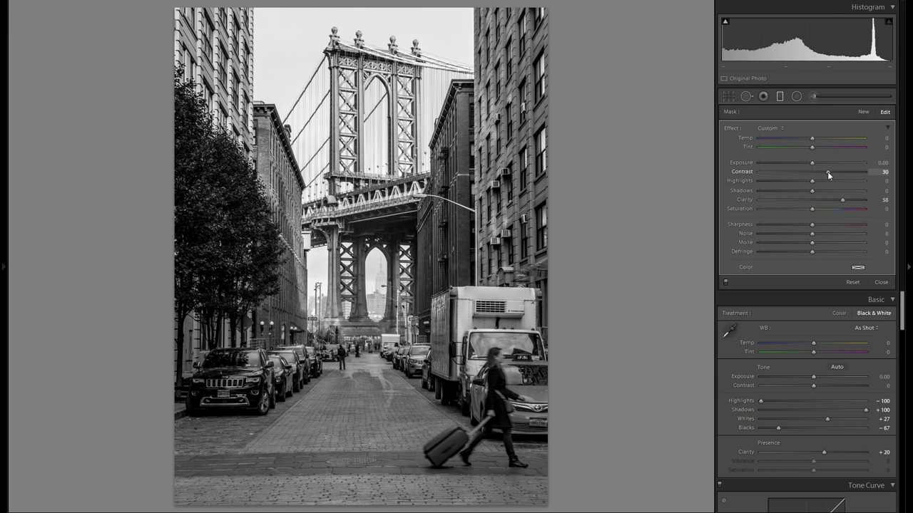
click(725, 284)
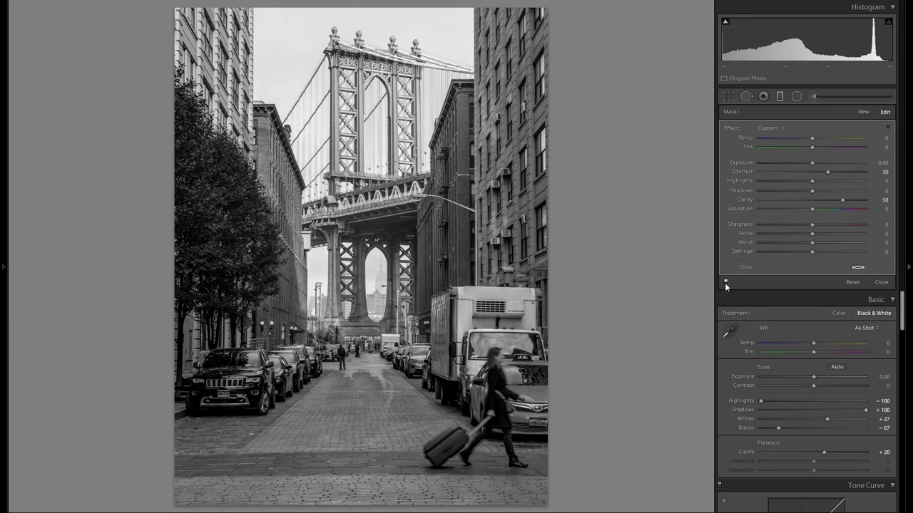
click(725, 283)
drag(843, 199, 839, 199)
click(779, 95)
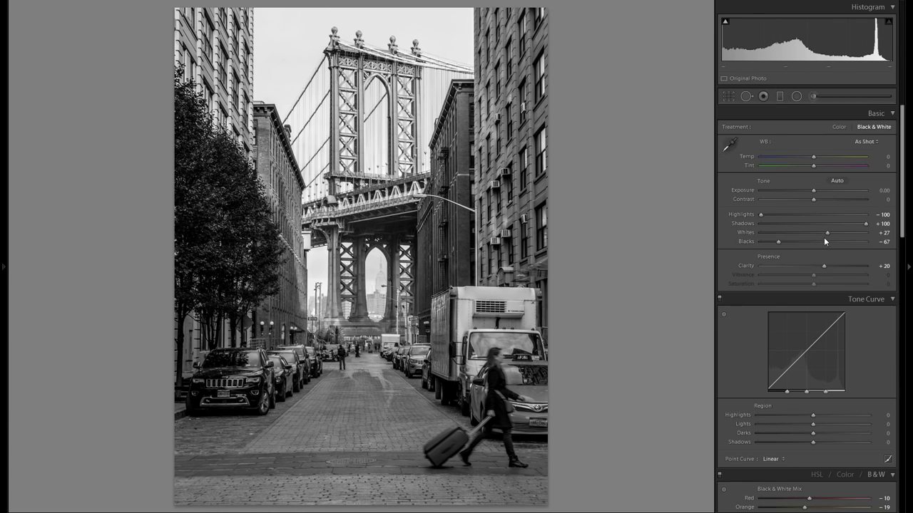
Set tone curve Highlights +28, Lights +8 and Darks +10, toggling the curve to compare
scroll(821, 238, down, 5)
mouse_move(812, 324)
mouse_down()
mouse_move(831, 325)
mouse_move(791, 322)
mouse_move(829, 326)
mouse_up()
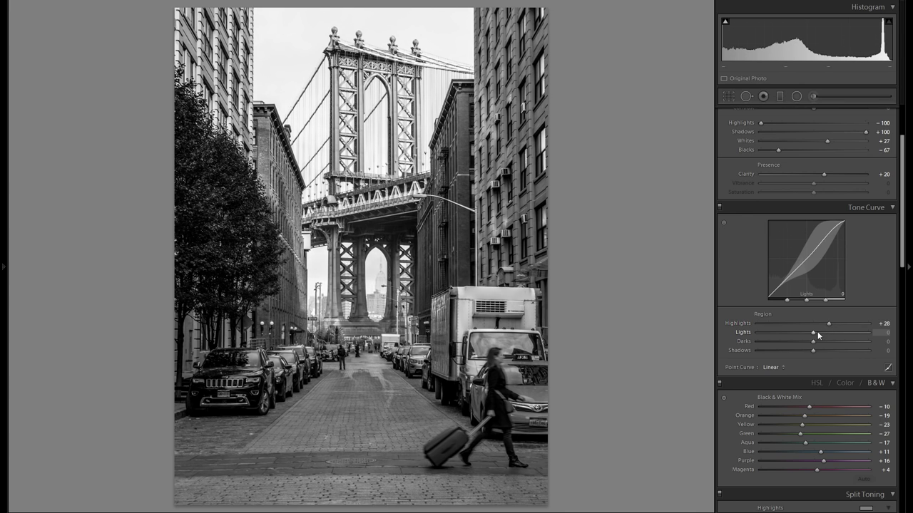
mouse_move(816, 332)
mouse_down()
mouse_move(833, 332)
mouse_move(803, 333)
mouse_move(817, 332)
mouse_up()
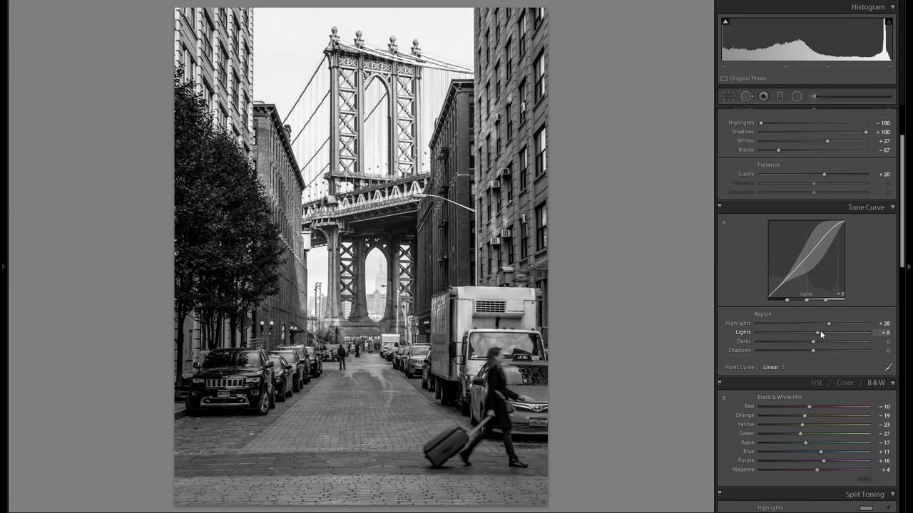
mouse_move(814, 341)
mouse_down()
mouse_move(798, 342)
mouse_move(828, 350)
mouse_move(813, 350)
mouse_up()
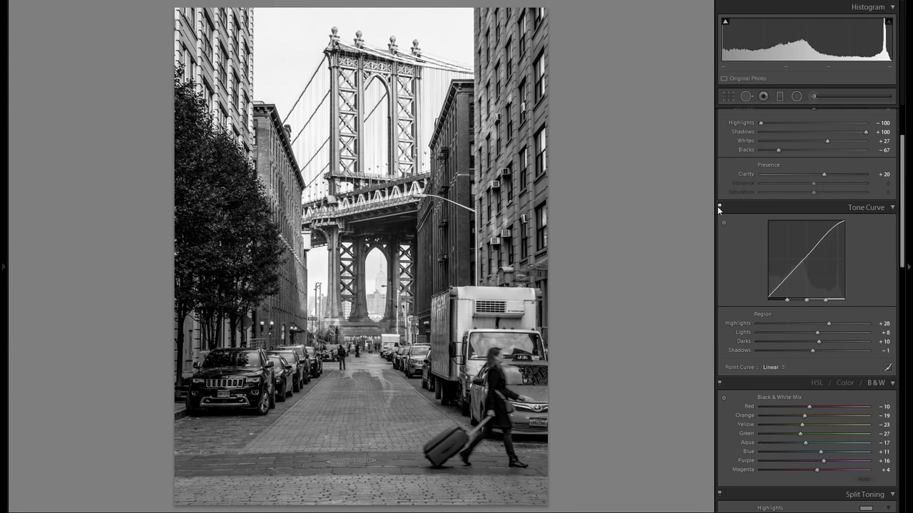
click(718, 206)
click(718, 206)
Try highlight tint colours, then drop the tint to keep a neutral black and white
scroll(747, 236, down, 3)
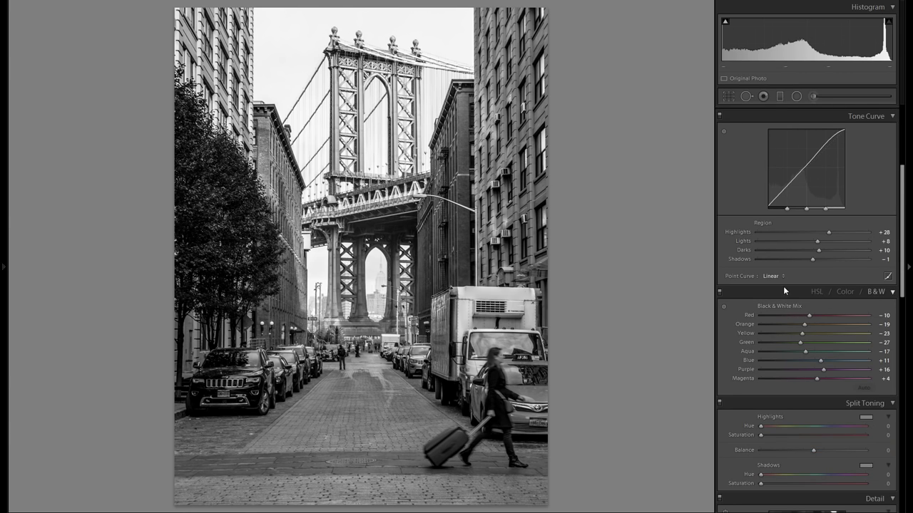
scroll(810, 294, down, 6)
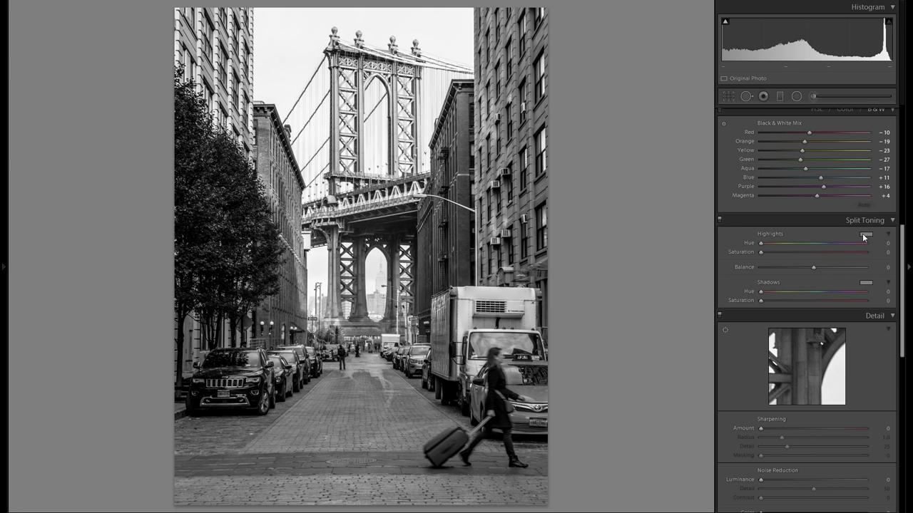
click(863, 233)
mouse_move(713, 246)
mouse_down()
mouse_move(684, 254)
mouse_move(816, 251)
mouse_move(781, 254)
mouse_move(781, 278)
mouse_up()
click(664, 211)
Scroll down to the Effects panel's post-crop vignetting and grain settings
scroll(849, 268, down, 2)
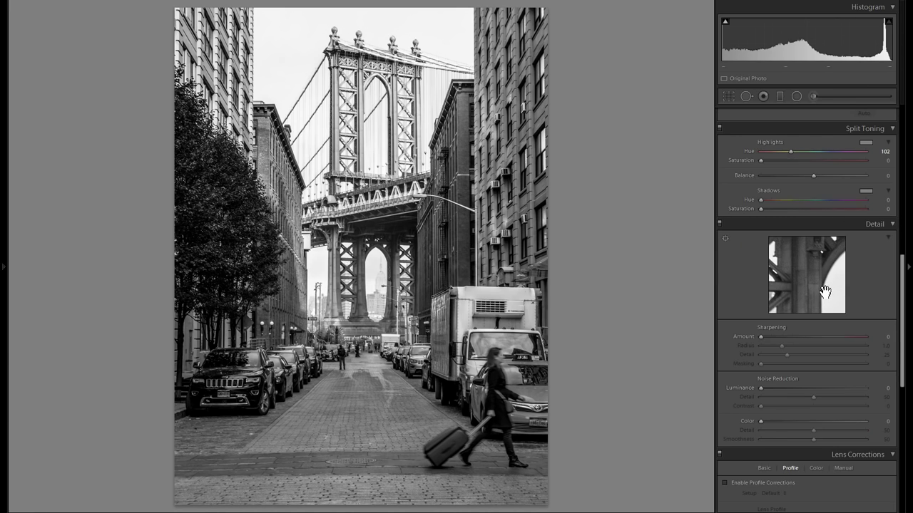
scroll(806, 300, down, 2)
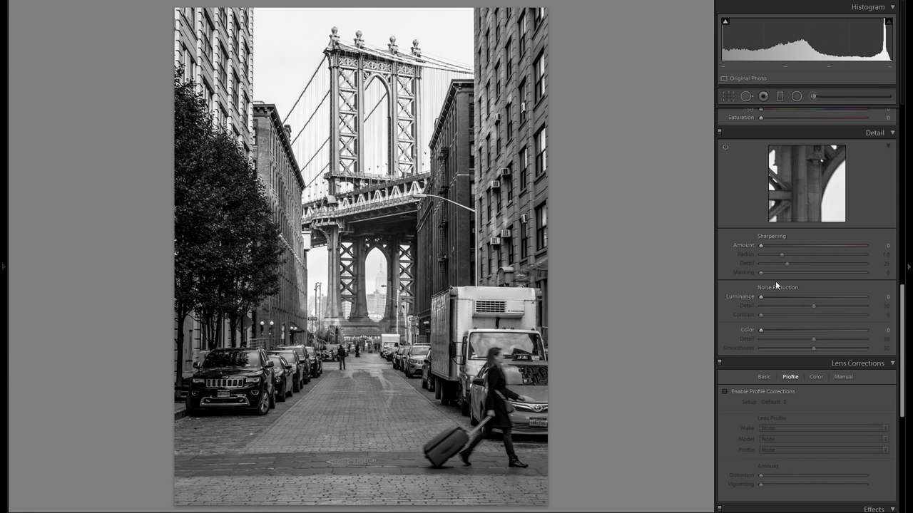
scroll(792, 285, down, 2)
scroll(799, 278, down, 2)
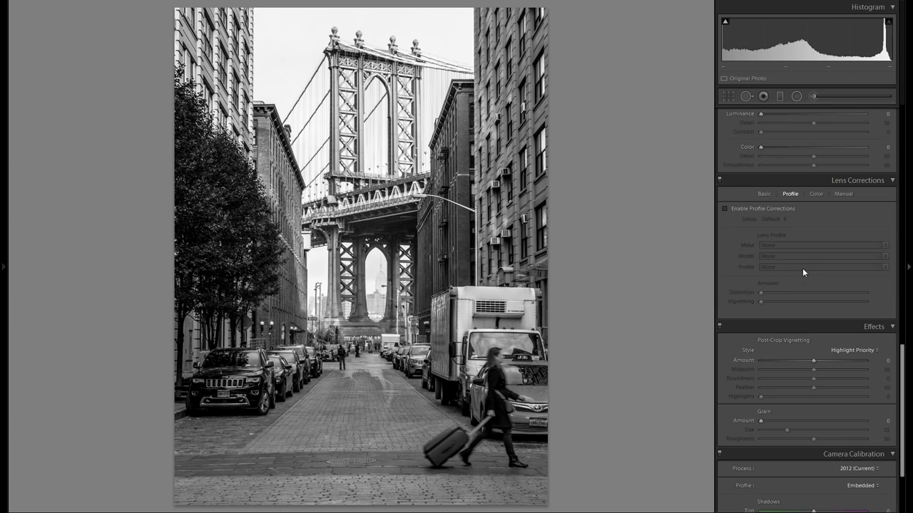
scroll(806, 243, down, 2)
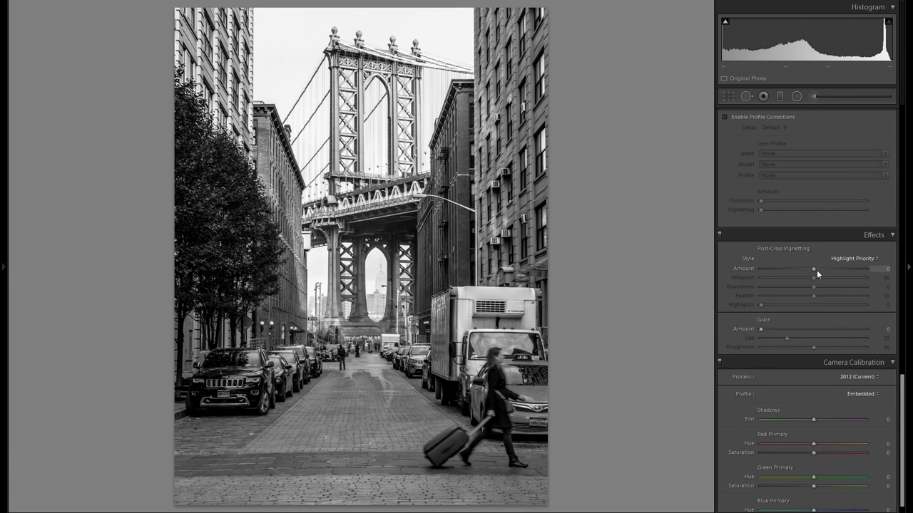
Darken the edges with a post-crop vignette, Midpoint pulled in to 21 and Amount settled at -13
drag(813, 269, 788, 278)
click(810, 277)
drag(788, 284, 783, 282)
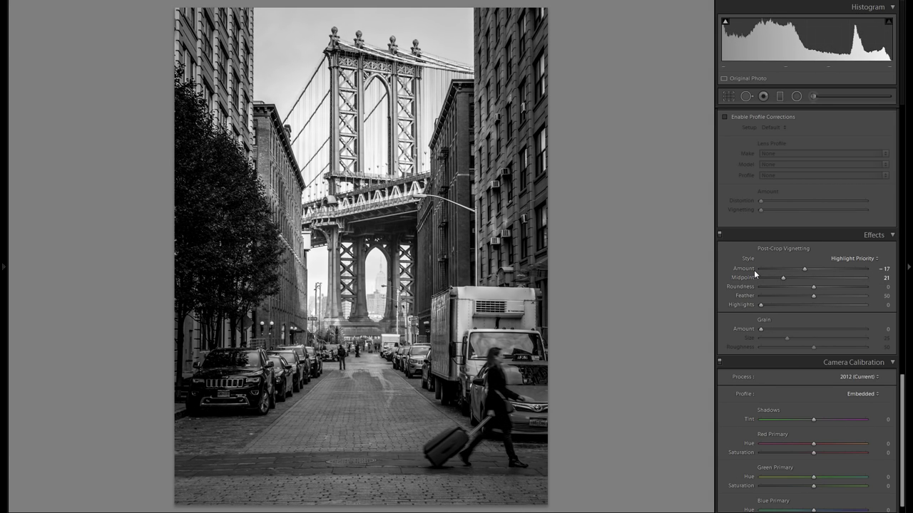
drag(753, 270, 806, 271)
drag(804, 268, 806, 269)
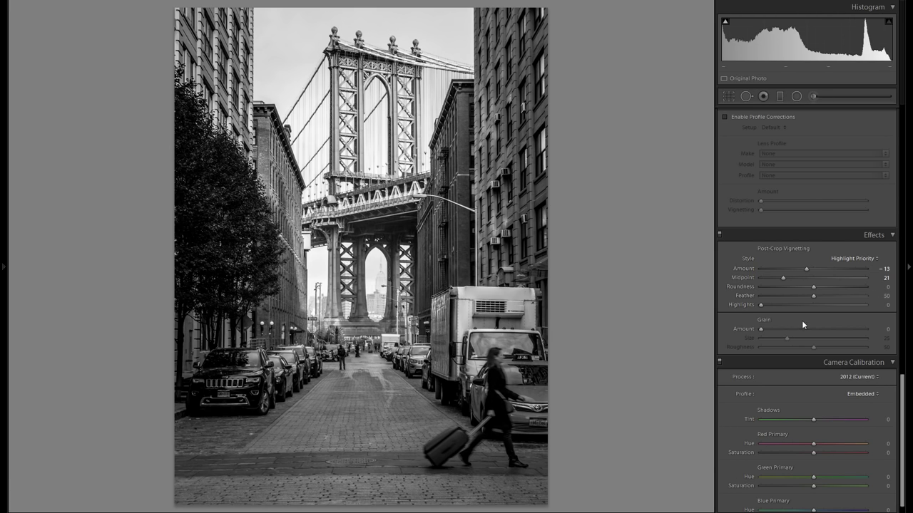
Add a second graduated filter over the sky and bridge with Contrast and Clarity reset and Exposure -0.31
scroll(785, 305, down, 1)
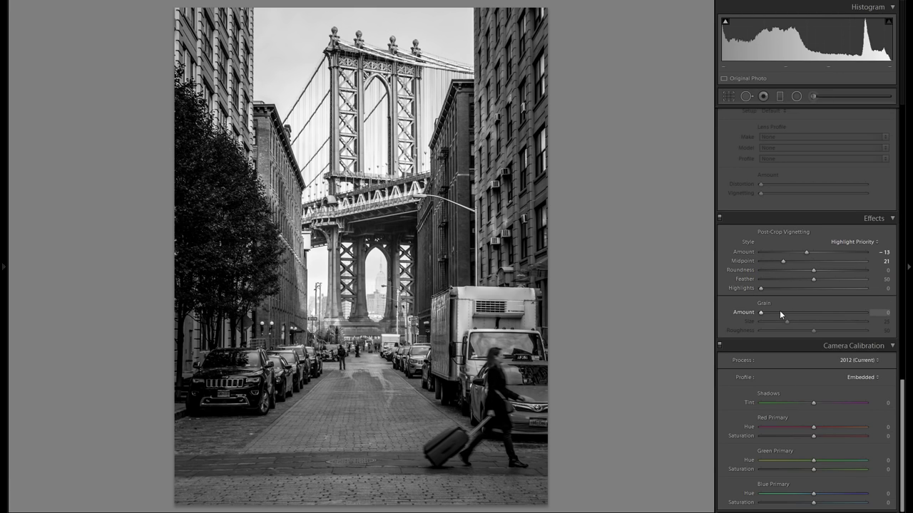
scroll(804, 285, up, 3)
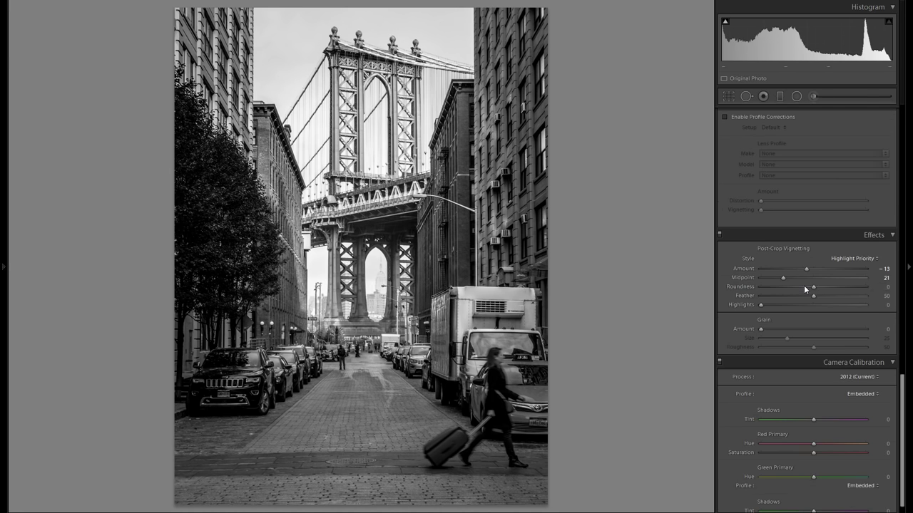
scroll(847, 436, up, 3)
scroll(847, 436, up, 6)
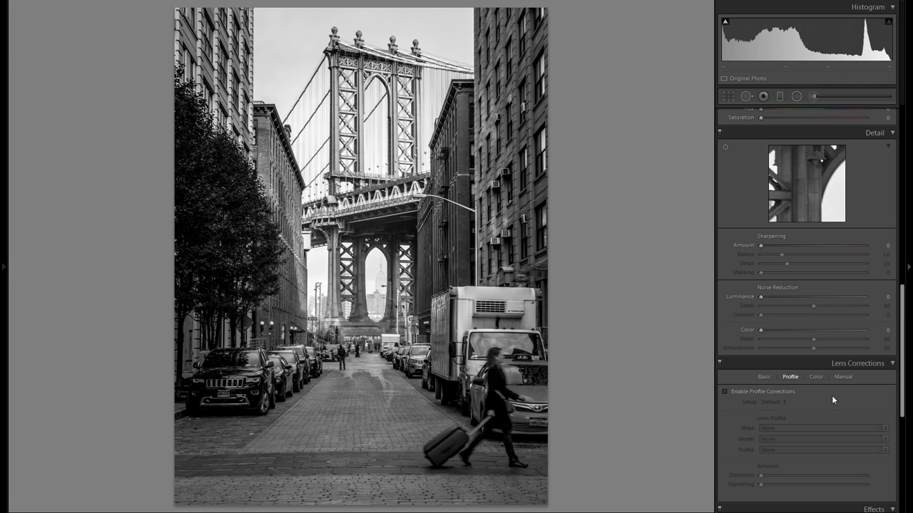
scroll(831, 384, up, 3)
scroll(804, 325, up, 3)
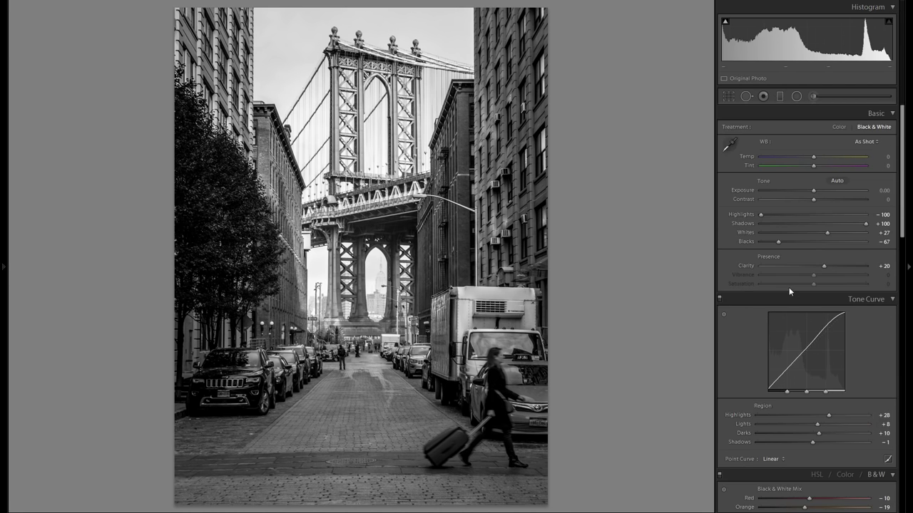
click(781, 96)
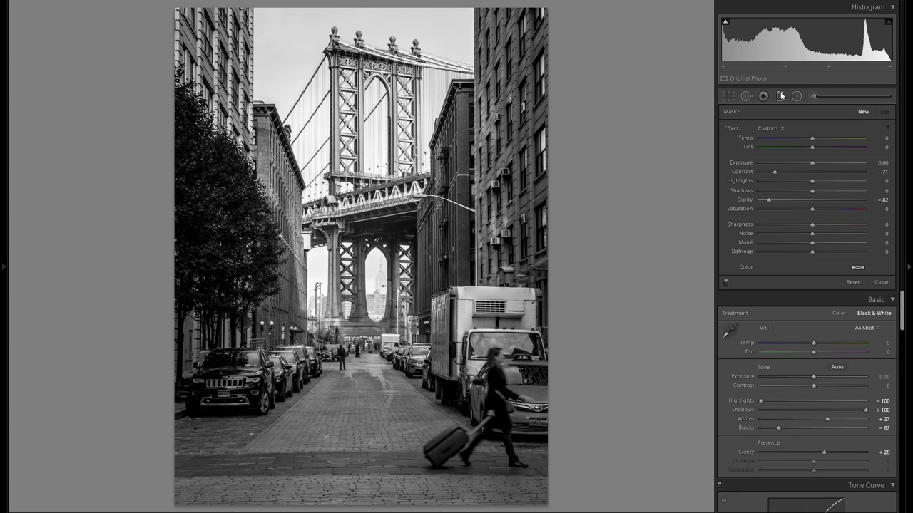
double_click(744, 173)
double_click(746, 201)
drag(399, 146, 401, 237)
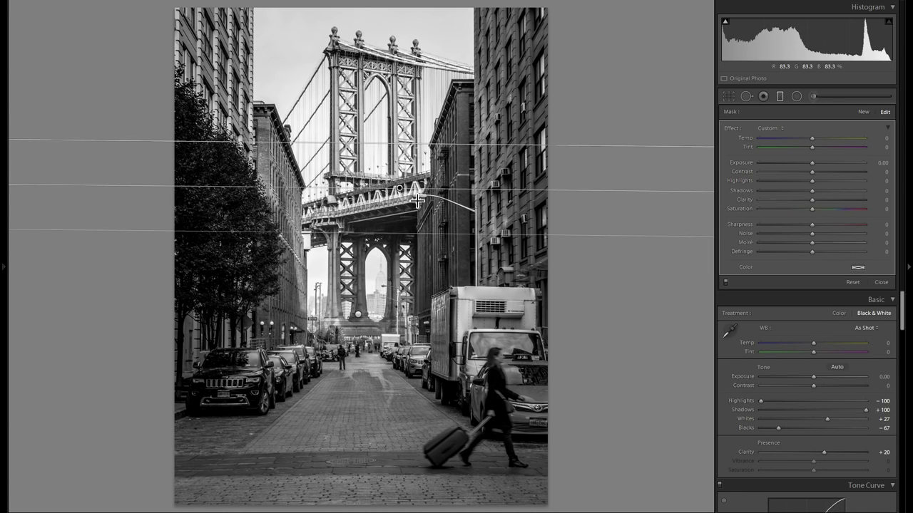
drag(810, 165, 808, 165)
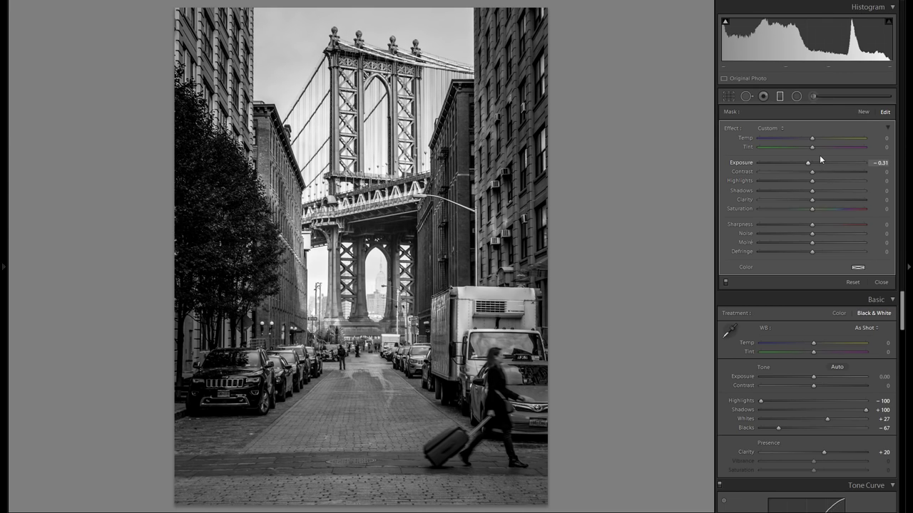
click(796, 97)
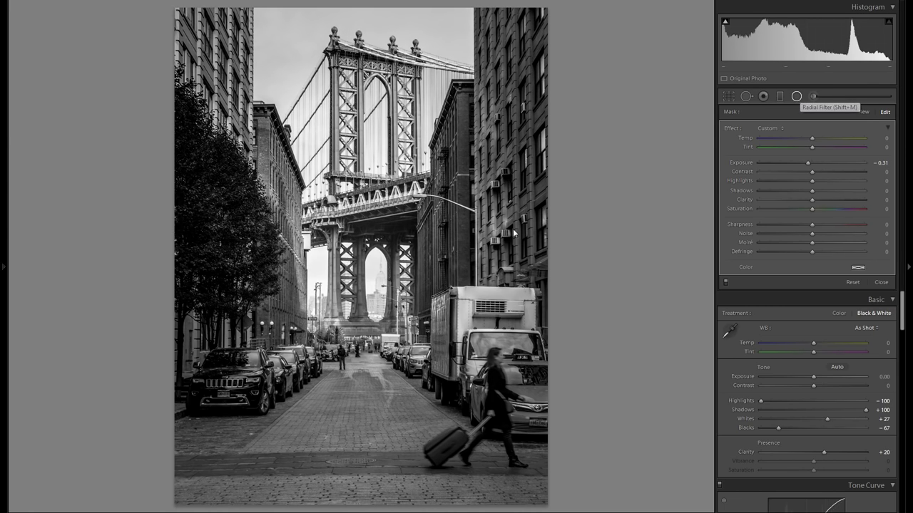
Draw an inverted radial oval framing the bridge and lower the outside Exposure to -0.34
drag(293, 263, 491, 322)
mouse_move(354, 270)
mouse_down()
mouse_move(432, 285)
mouse_move(371, 333)
mouse_up()
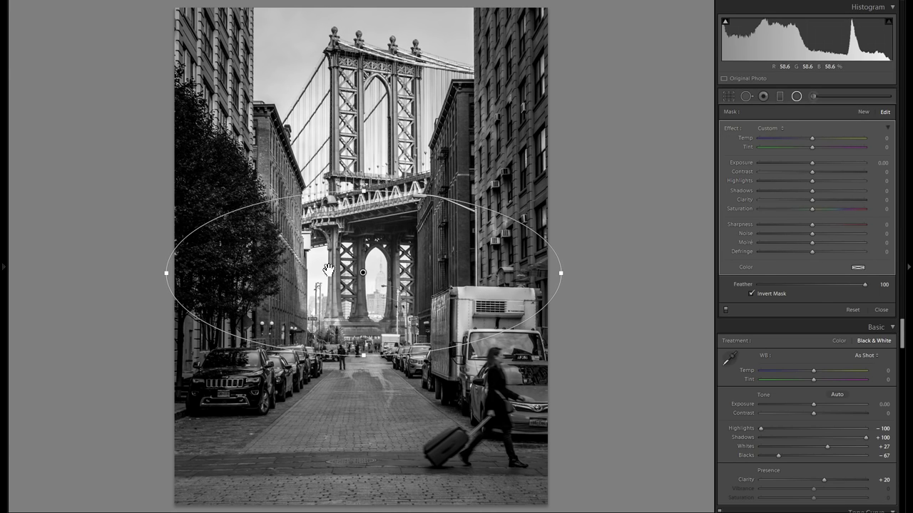
drag(814, 163, 811, 165)
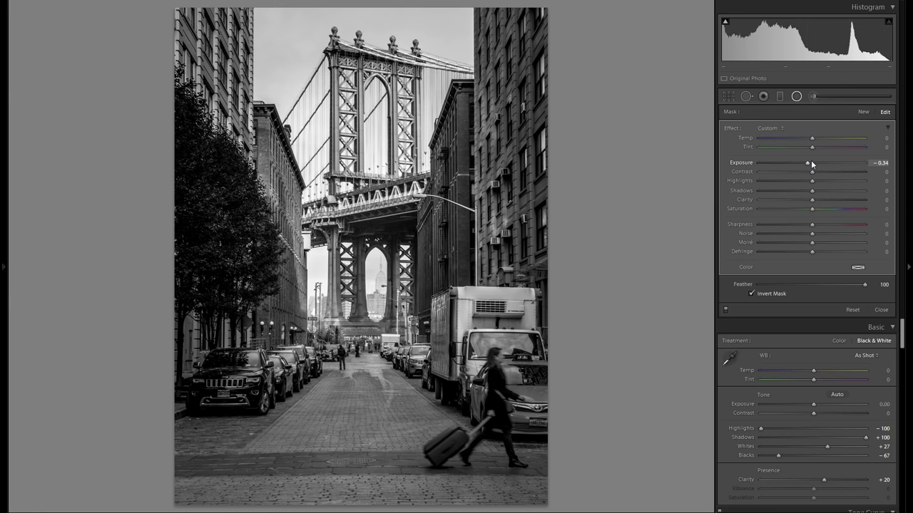
click(678, 204)
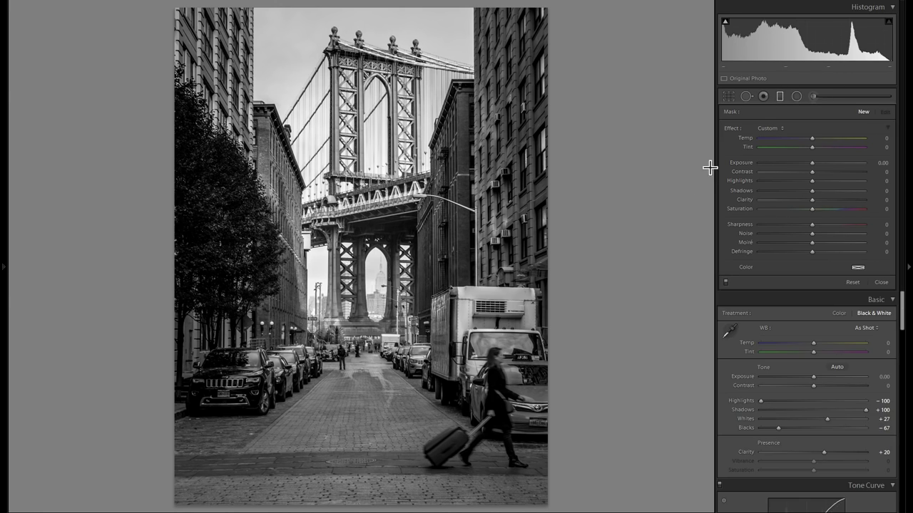
Add a graduated filter rising from the street bottom at Exposure -0.85, briefly deleting and restoring it
drag(345, 482, 348, 357)
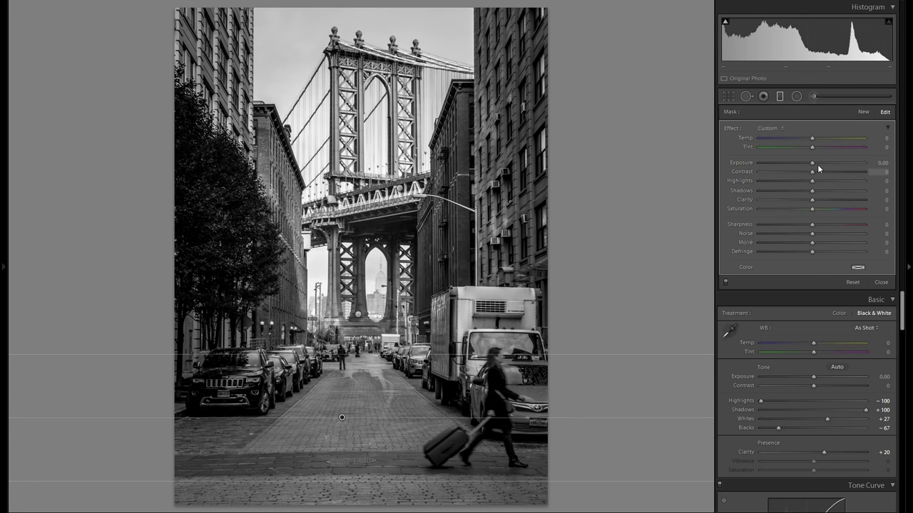
drag(812, 163, 802, 161)
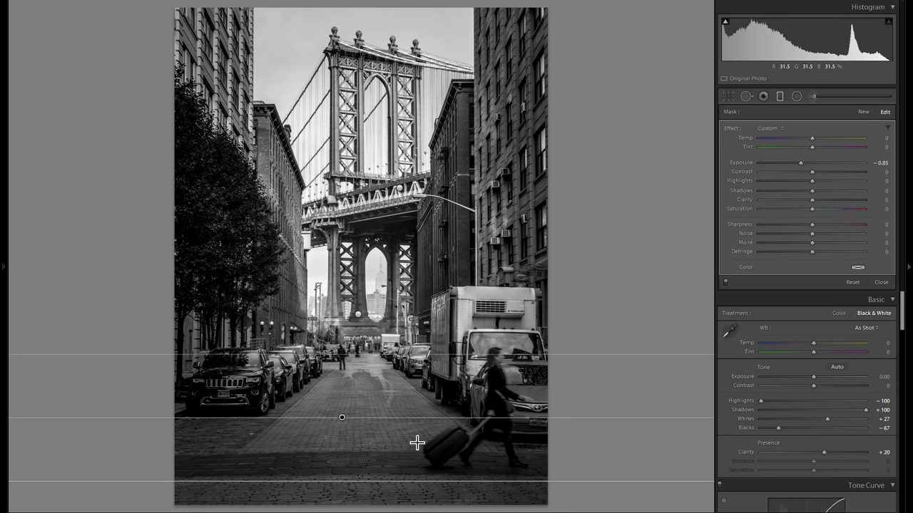
right_click(341, 417)
click(365, 432)
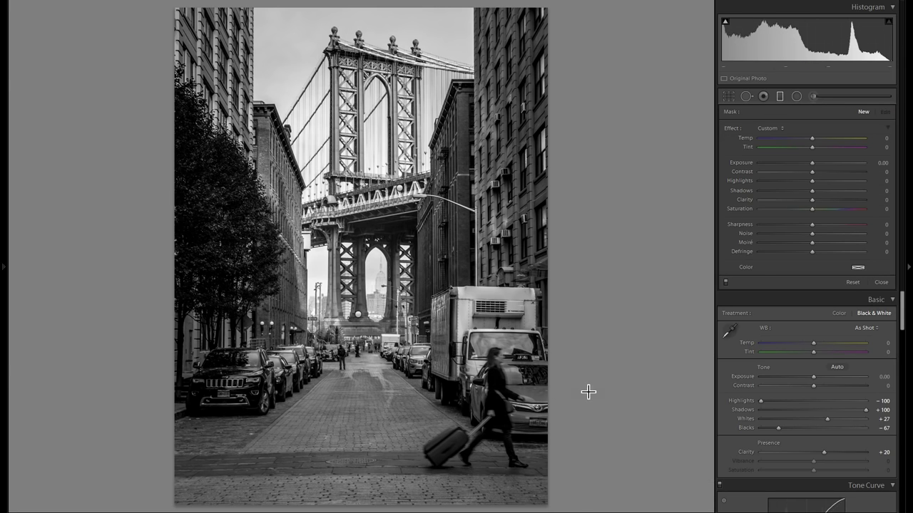
key(ctrl+z)
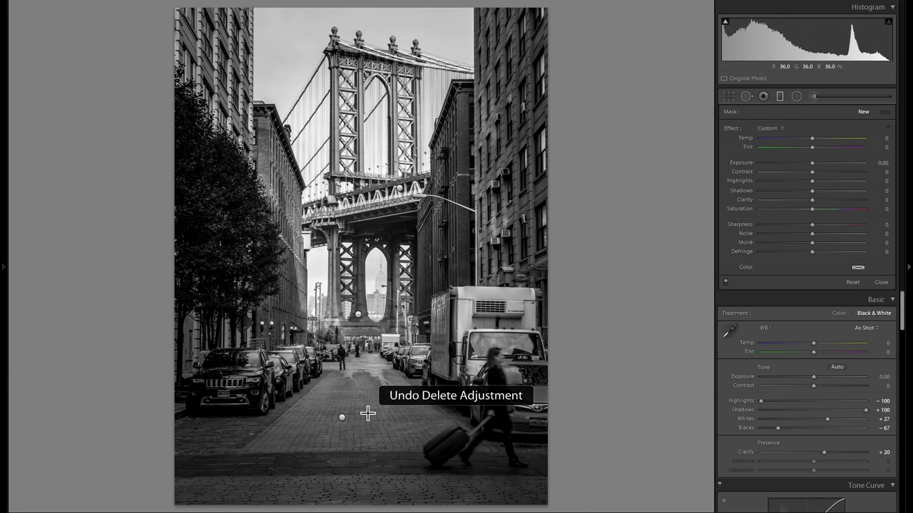
click(343, 418)
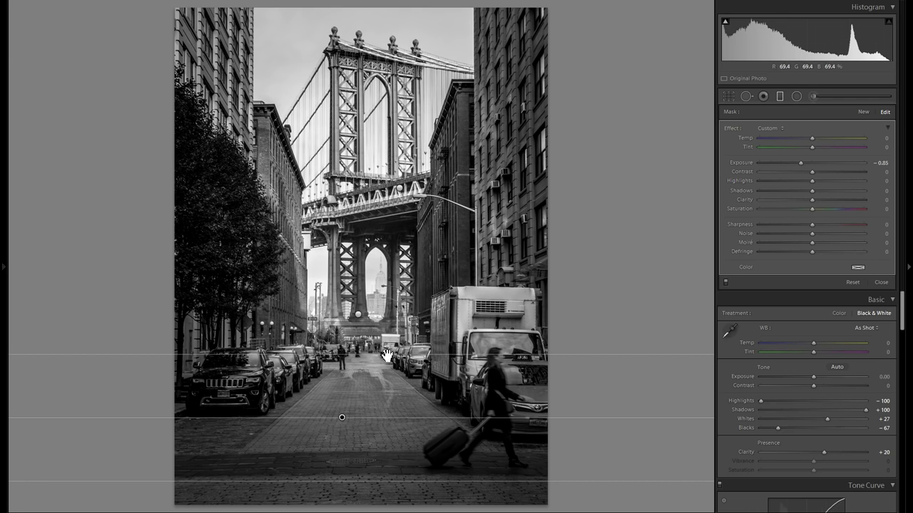
Add a second, lower graduated filter over the street at Exposure -0.45
click(862, 113)
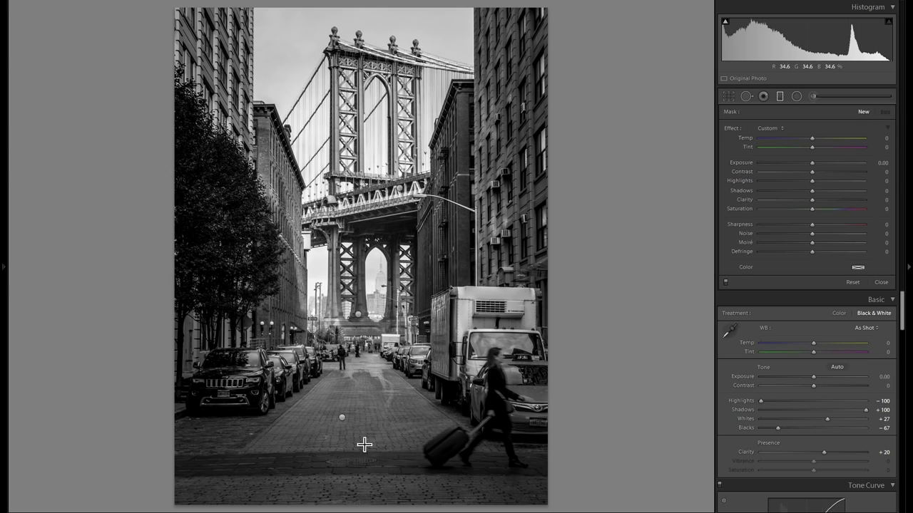
drag(326, 493, 334, 412)
drag(330, 459, 329, 478)
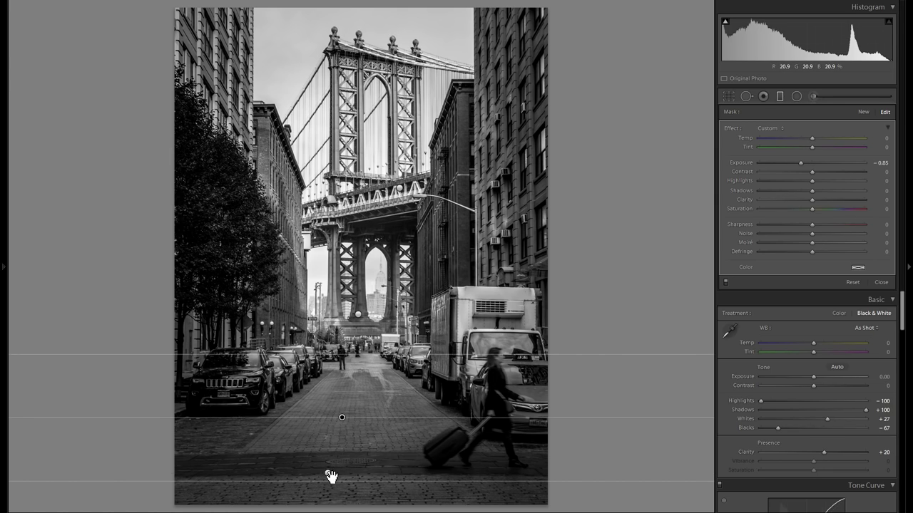
drag(813, 163, 811, 164)
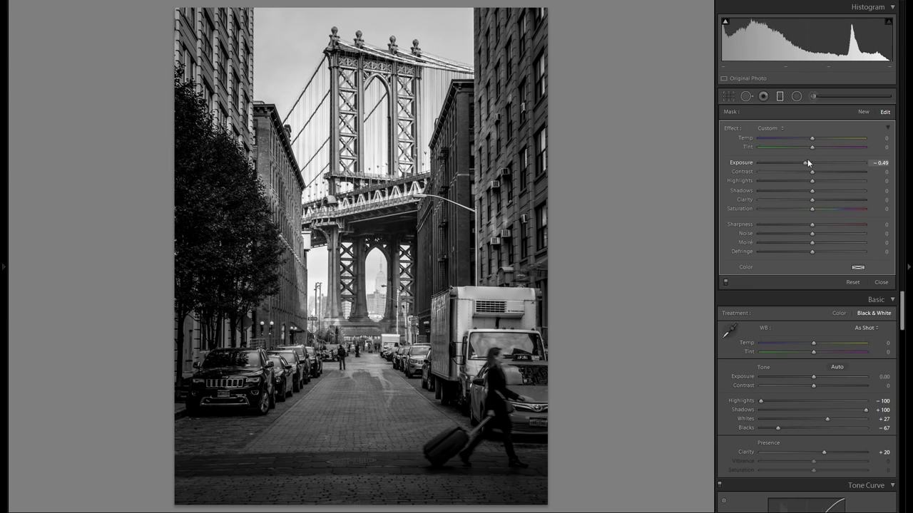
drag(809, 160, 809, 160)
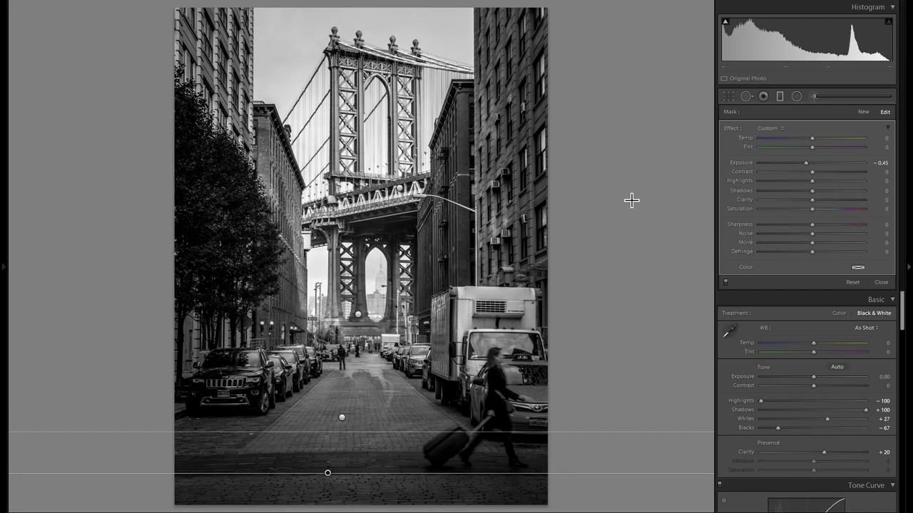
click(863, 112)
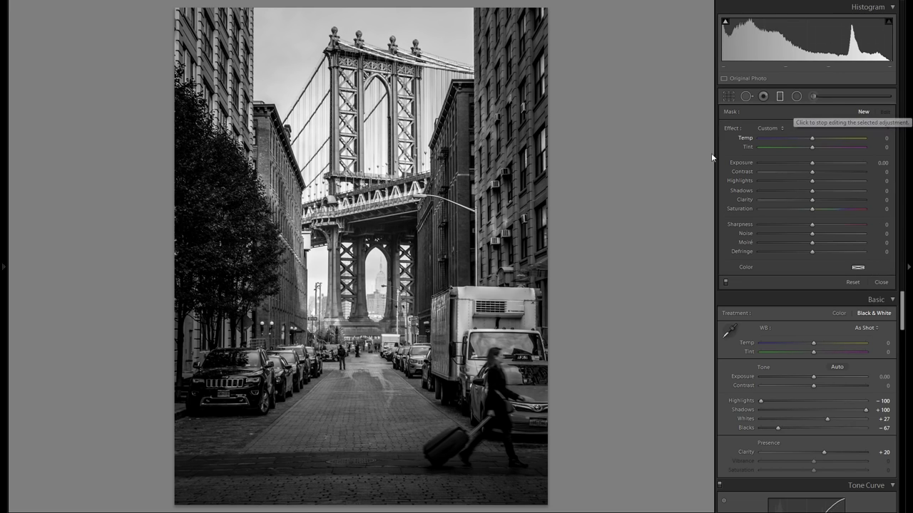
Add angled graduated filters on the right and left sides of the street, each with lowered exposure
drag(427, 191, 486, 198)
drag(810, 163, 806, 163)
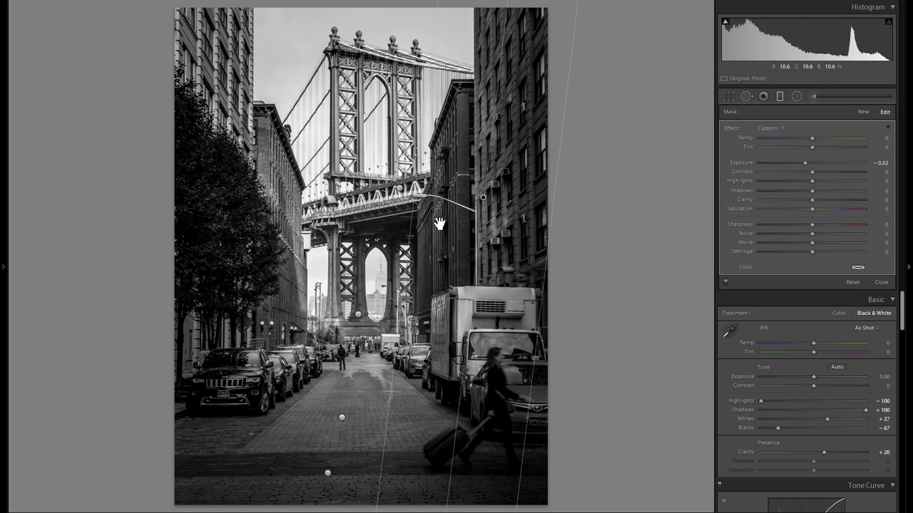
click(863, 112)
drag(246, 249, 221, 270)
mouse_move(812, 164)
mouse_down()
mouse_move(768, 165)
mouse_move(808, 164)
mouse_up()
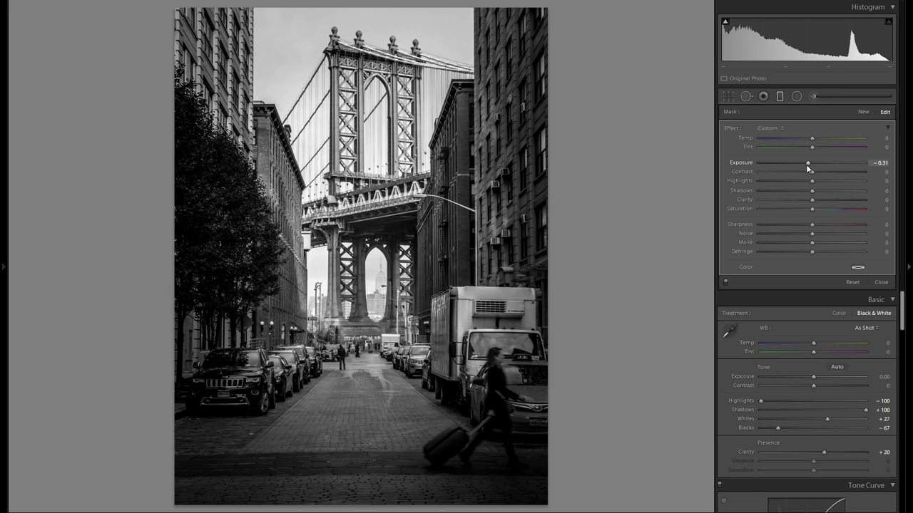
click(797, 97)
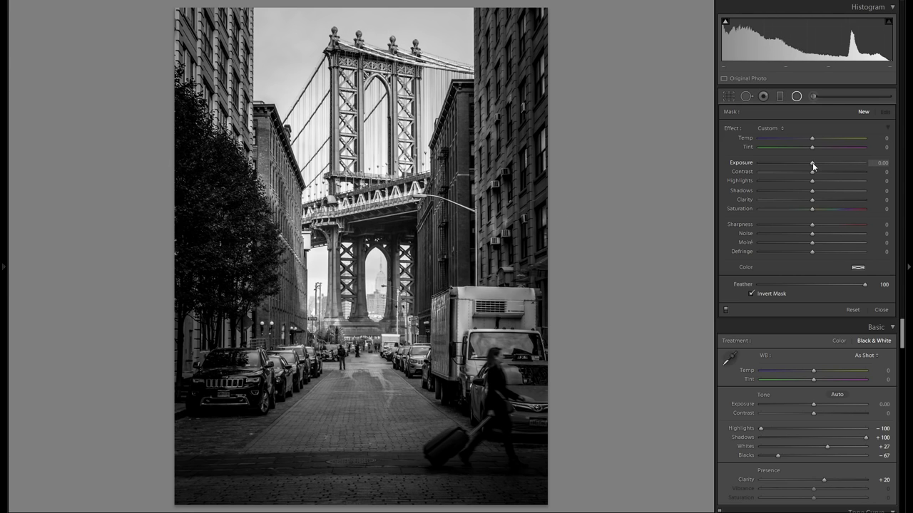
Place a fully feathered radial filter (Feather 100) over the cobbled street at Exposure 0.85
drag(315, 412, 449, 452)
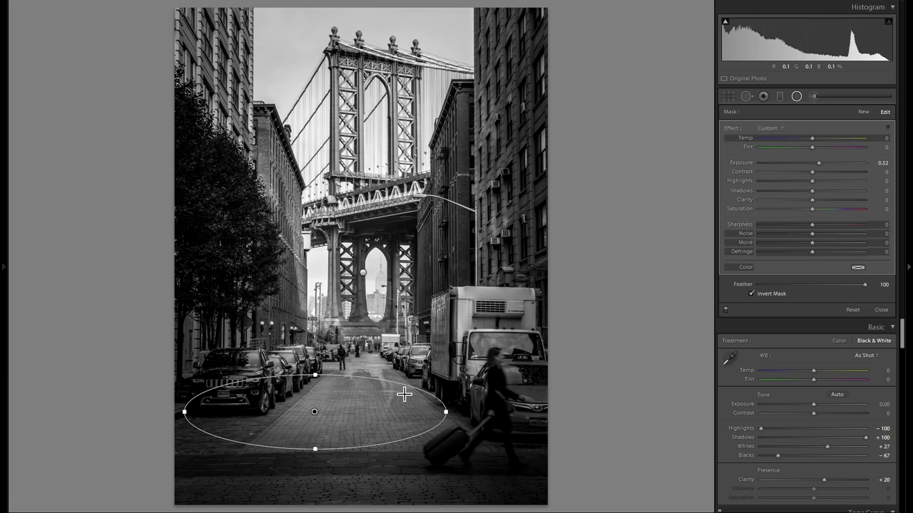
drag(398, 388, 366, 399)
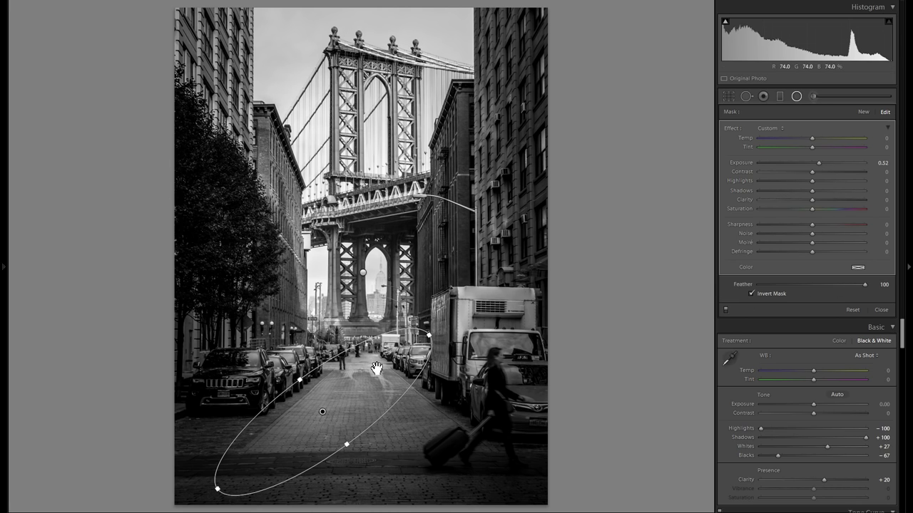
drag(804, 289, 667, 295)
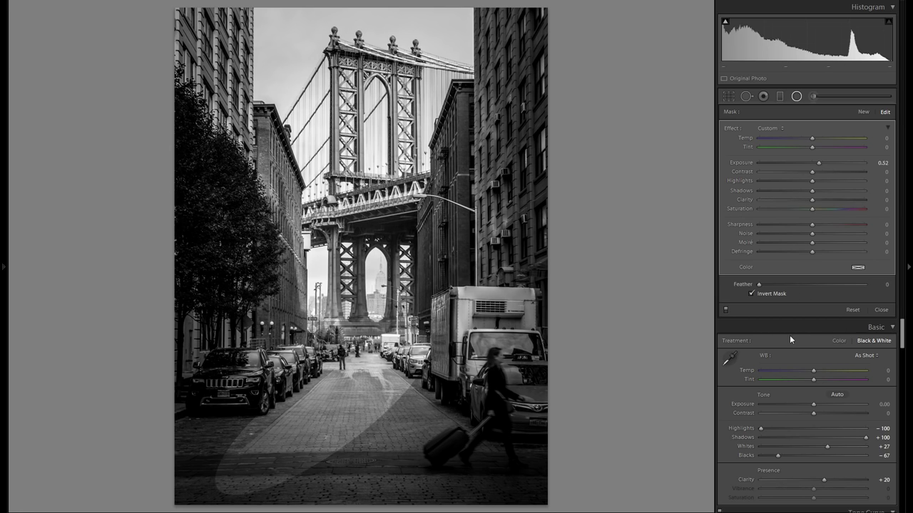
drag(821, 284, 878, 284)
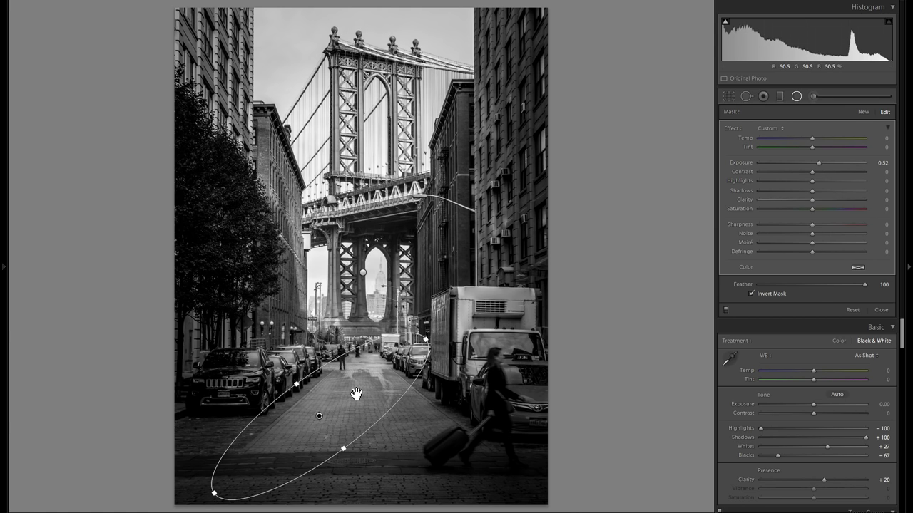
drag(380, 385, 257, 384)
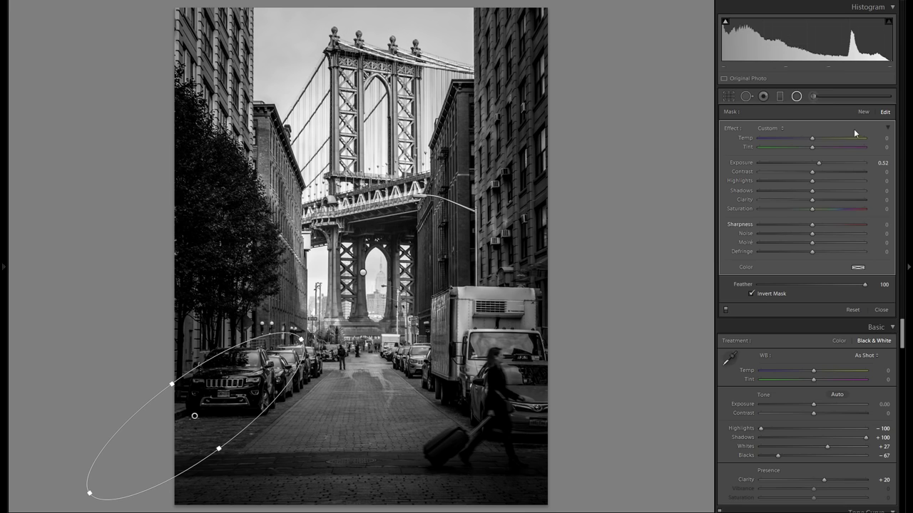
click(840, 161)
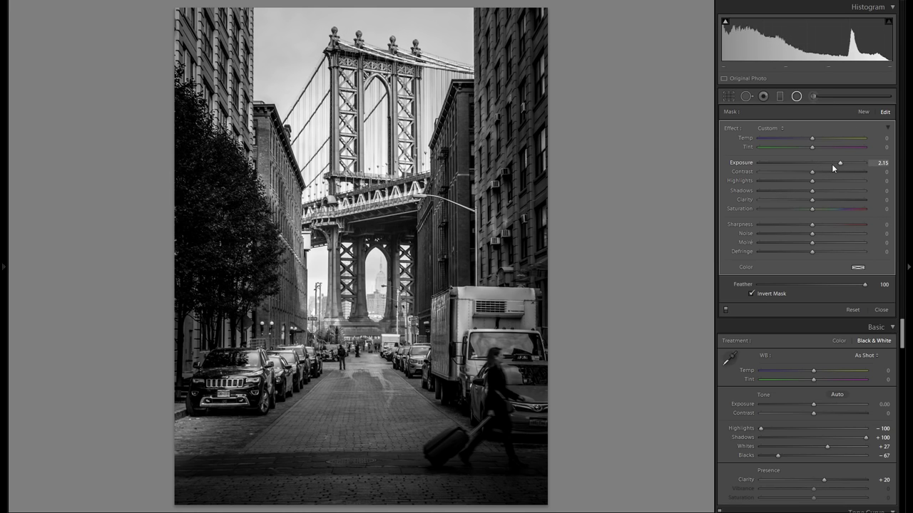
drag(255, 401, 366, 395)
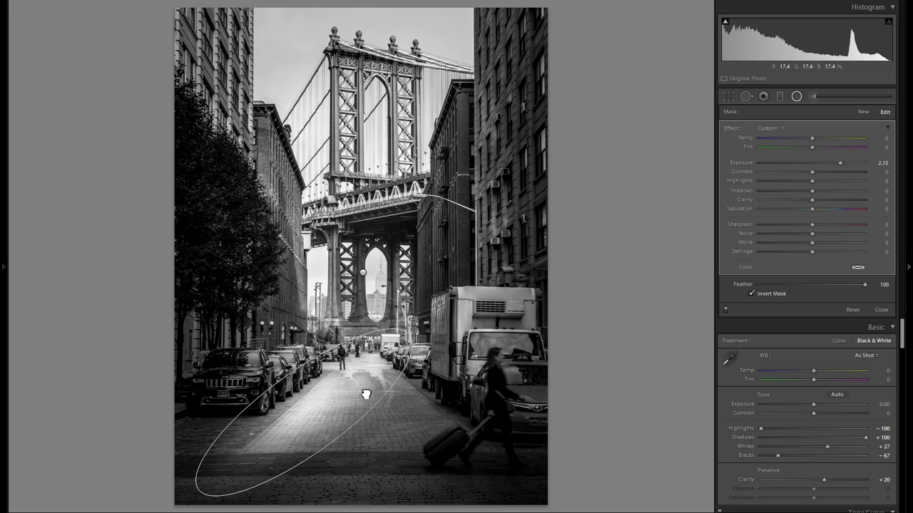
drag(830, 162, 817, 164)
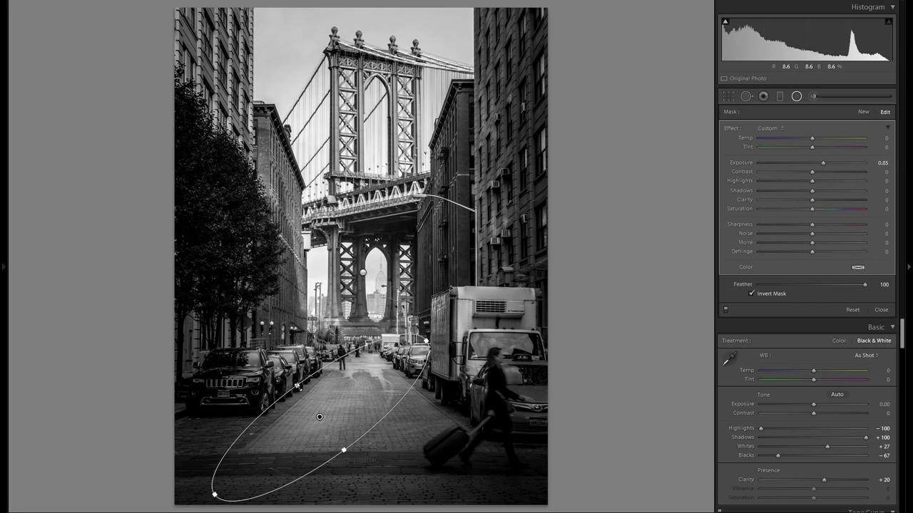
drag(297, 386, 295, 381)
Duplicate the street dodge and stretch a copy onto the right-hand buildings at Exposure 0.96
right_click(359, 391)
click(358, 404)
drag(359, 404, 515, 316)
right_click(511, 315)
click(530, 320)
drag(581, 252, 517, 192)
drag(506, 220, 524, 205)
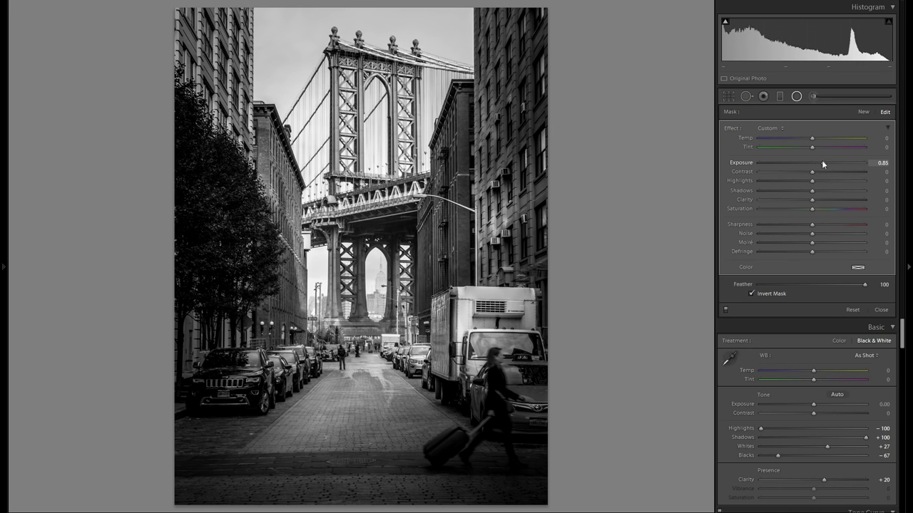
drag(826, 164, 825, 164)
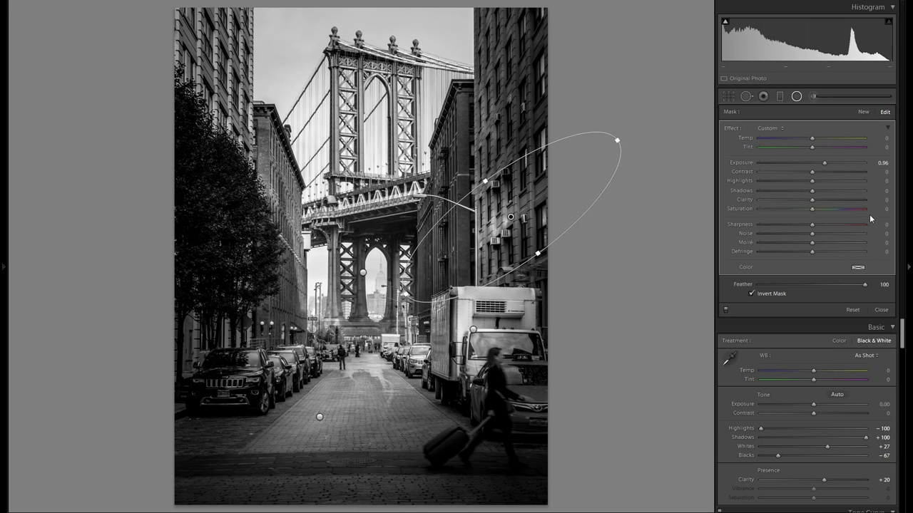
Give the building radial filter Clarity 26, move it higher up the buildings, and duplicate it
drag(825, 199, 824, 199)
right_click(531, 203)
key(Escape)
drag(528, 181, 525, 72)
right_click(528, 152)
click(553, 150)
Duplicate the building dodge again, then rotate, reshape and slightly weaken the copy
right_click(524, 62)
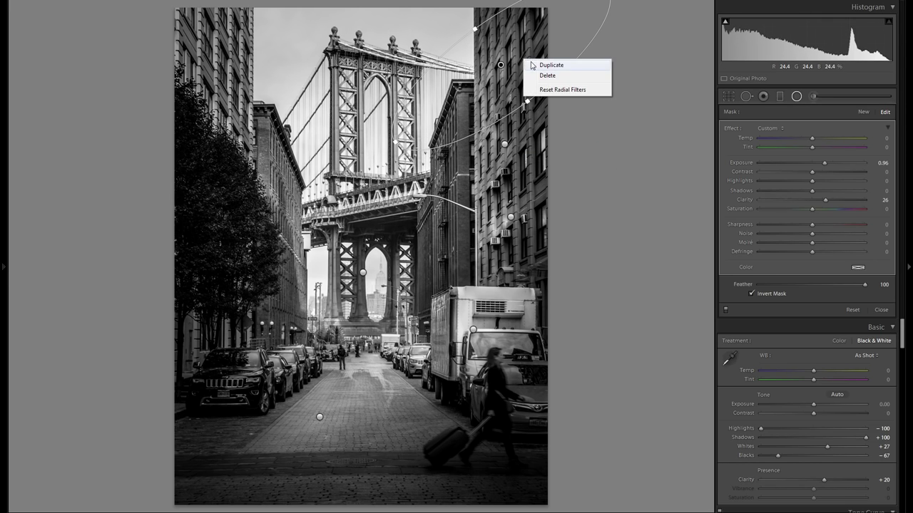
click(551, 65)
drag(552, 64, 505, 199)
drag(473, 226, 473, 221)
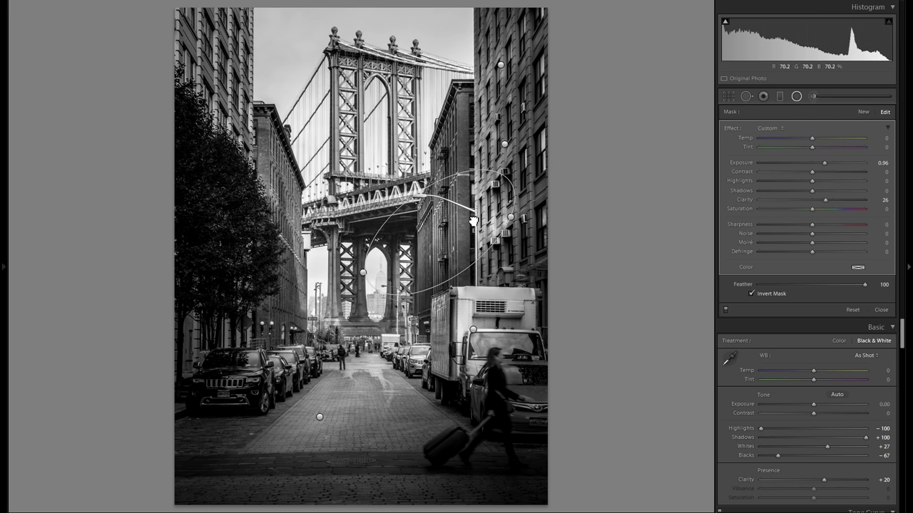
drag(819, 167, 821, 166)
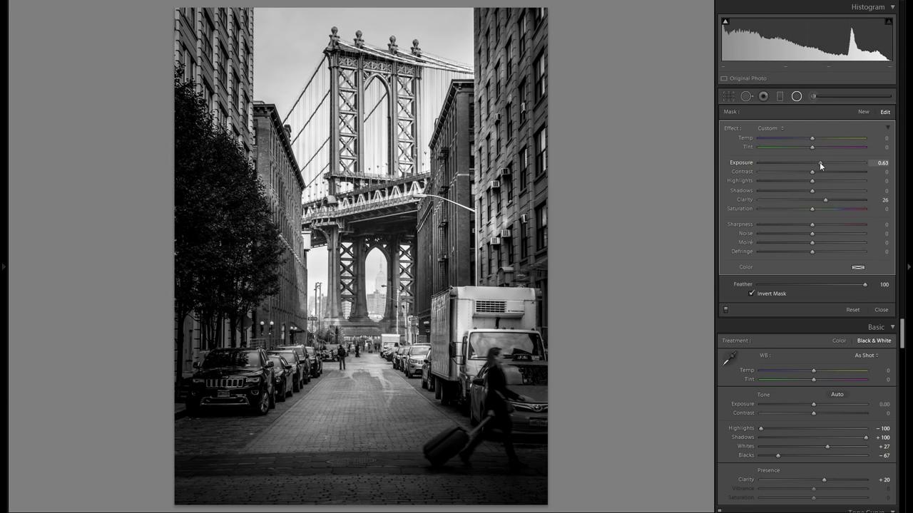
drag(474, 233, 292, 183)
right_click(478, 222)
key(Escape)
Duplicate another brightening filter, ease its exposure, and move it over the truck and walker
right_click(302, 352)
click(318, 355)
drag(820, 162, 819, 164)
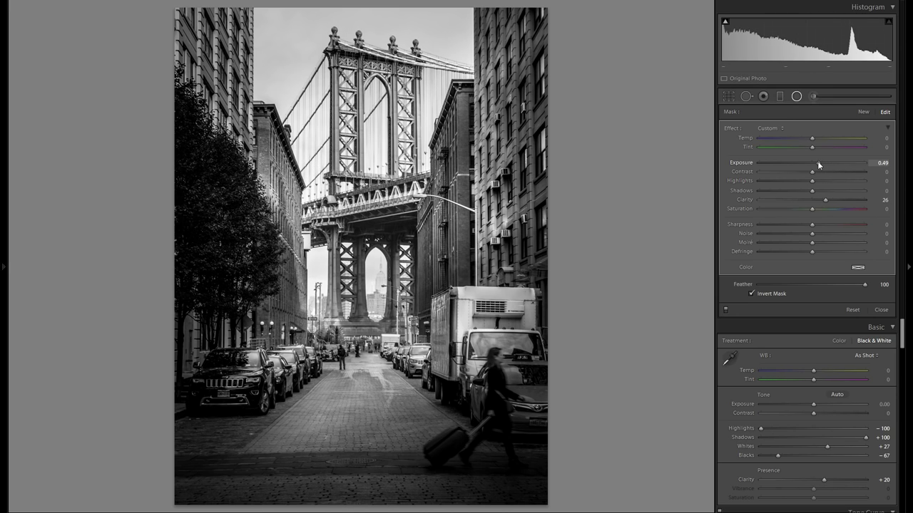
right_click(291, 187)
drag(263, 214, 278, 472)
drag(426, 463, 469, 125)
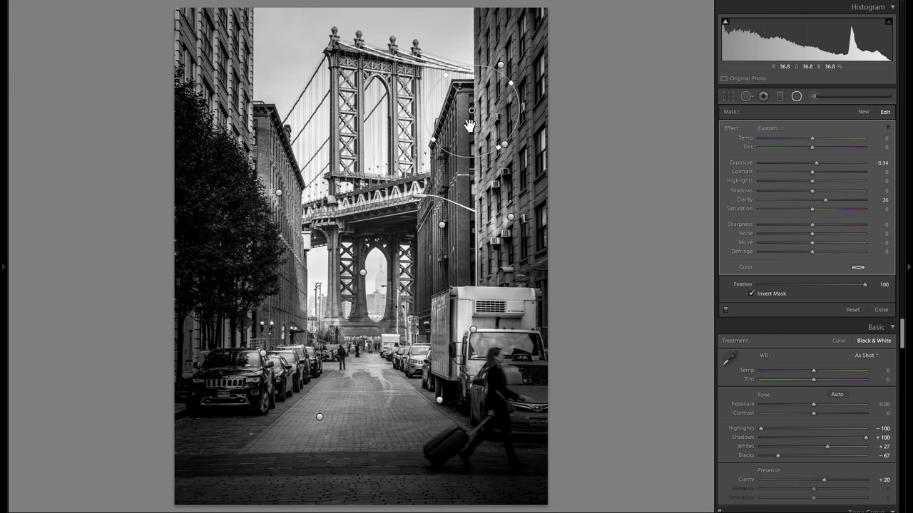
click(863, 112)
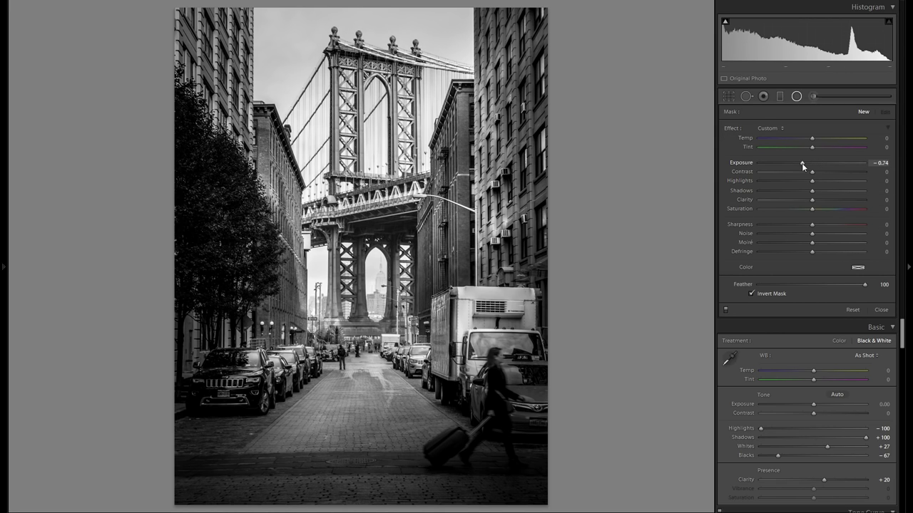
Draw a darkening radial filter over the truck and duplicate it up the right-hand buildings
drag(347, 392, 444, 426)
drag(401, 400, 584, 248)
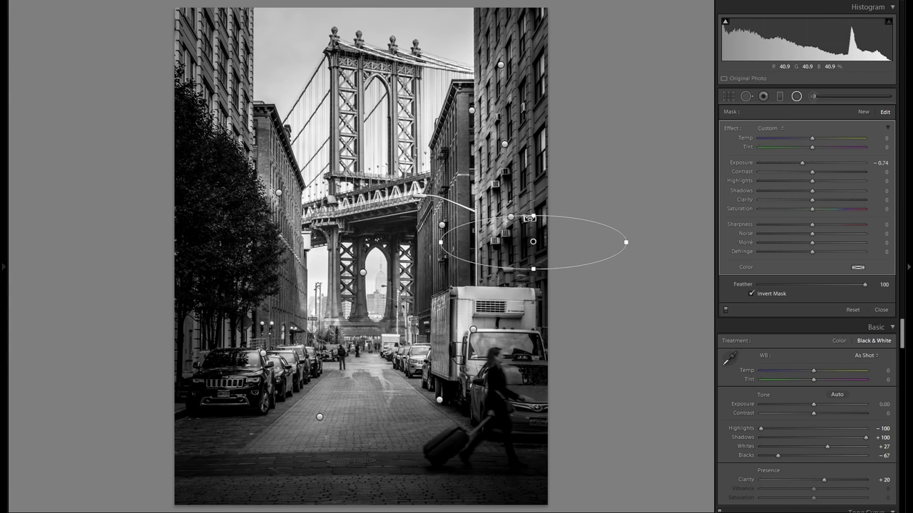
drag(531, 215, 530, 205)
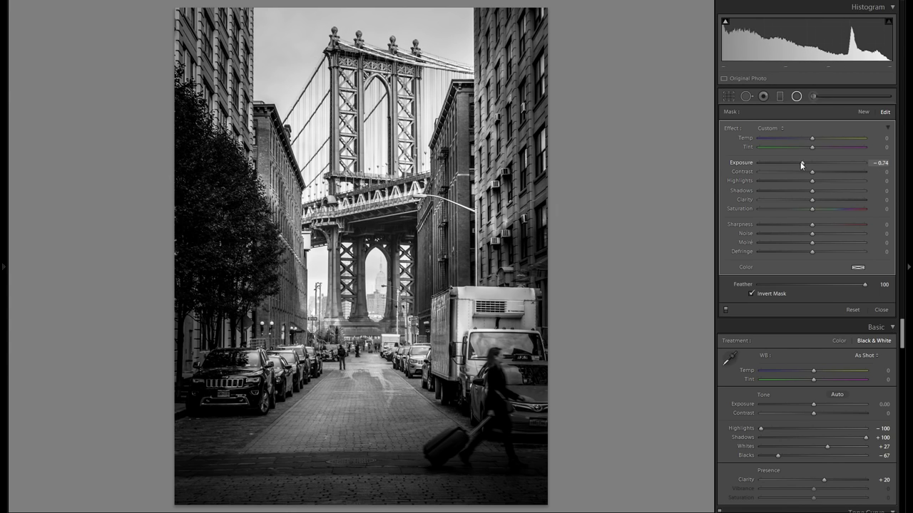
right_click(527, 242)
click(571, 249)
drag(570, 249, 562, 120)
right_click(572, 183)
click(597, 189)
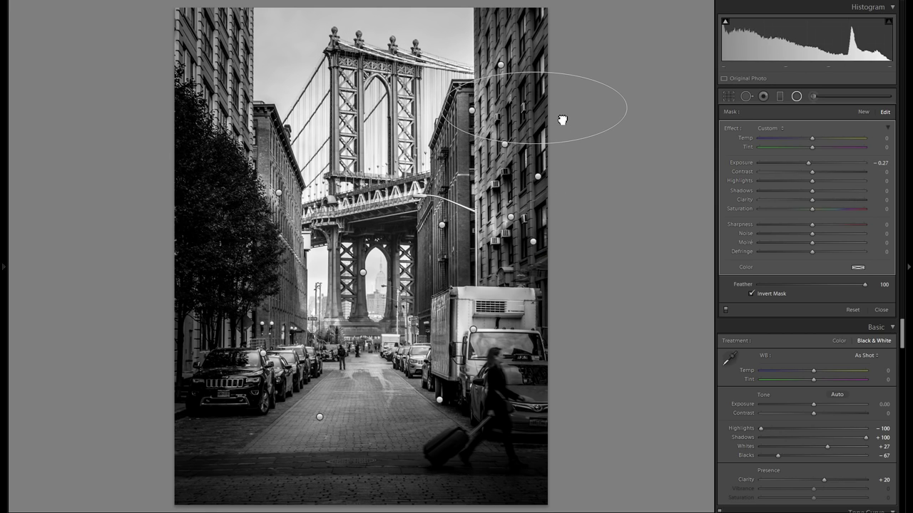
Shape a tall, narrow darkening ellipse over the right-hand buildings and deepen its exposure
click(506, 144)
mouse_move(539, 109)
mouse_down()
mouse_move(566, 106)
mouse_move(544, 110)
mouse_move(551, 107)
mouse_up()
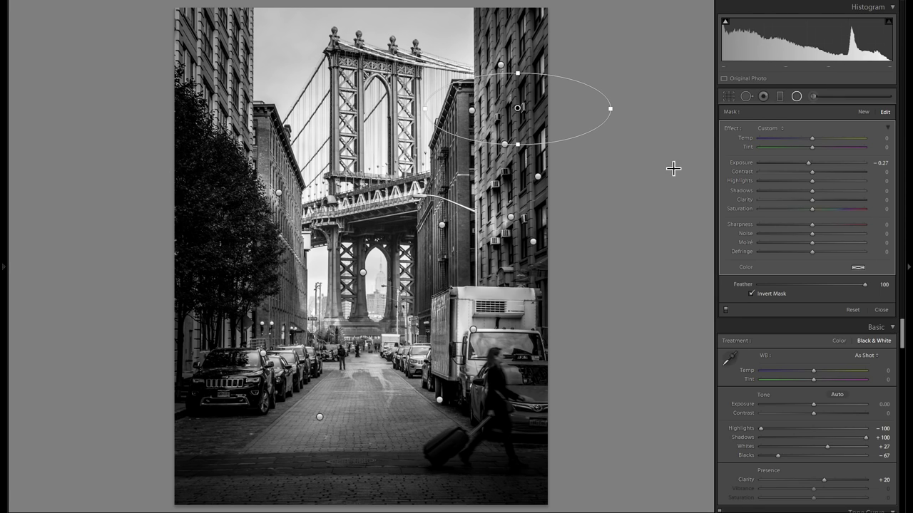
drag(808, 162, 773, 164)
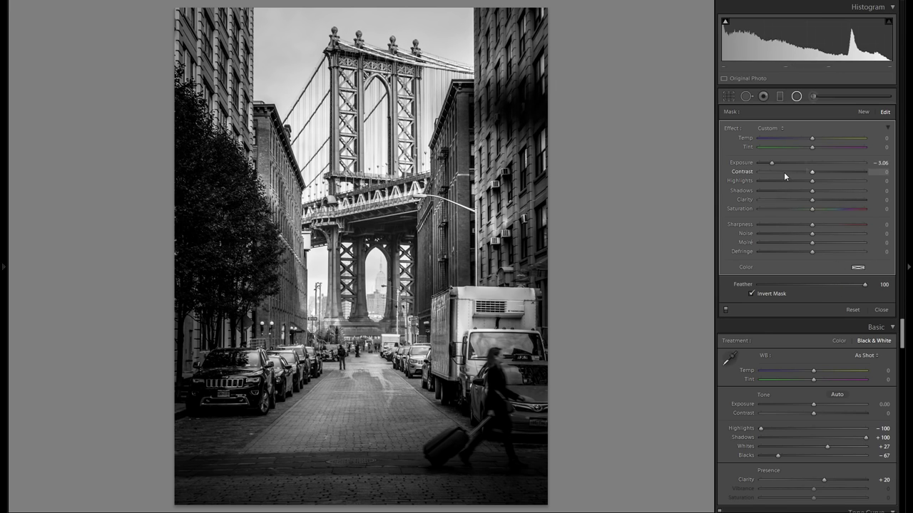
drag(784, 172, 802, 165)
drag(536, 109, 461, 189)
right_click(530, 22)
key(Escape)
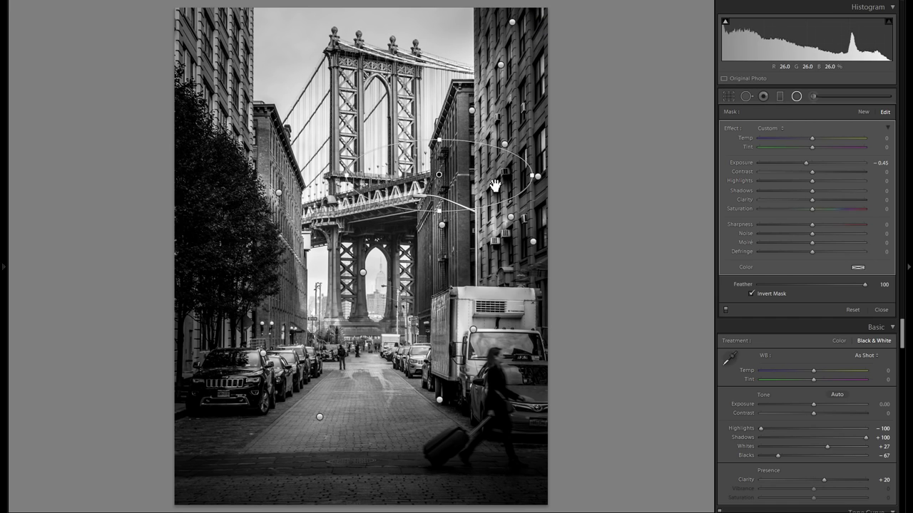
drag(530, 175, 445, 162)
drag(432, 126, 451, 155)
drag(422, 187, 445, 184)
drag(806, 162, 794, 162)
Duplicate the darkening filter onto the left-hand buildings, adding copies up to the top-left building
mouse_move(471, 147)
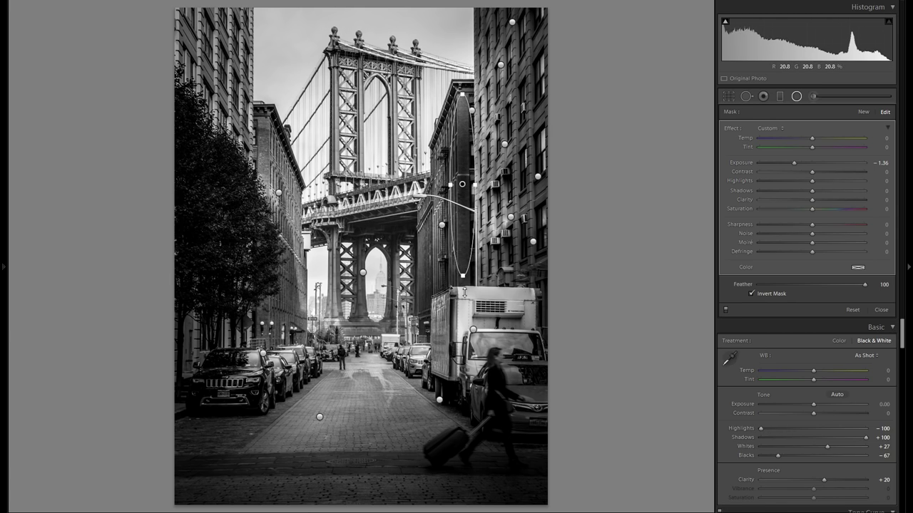
right_click(465, 198)
click(472, 200)
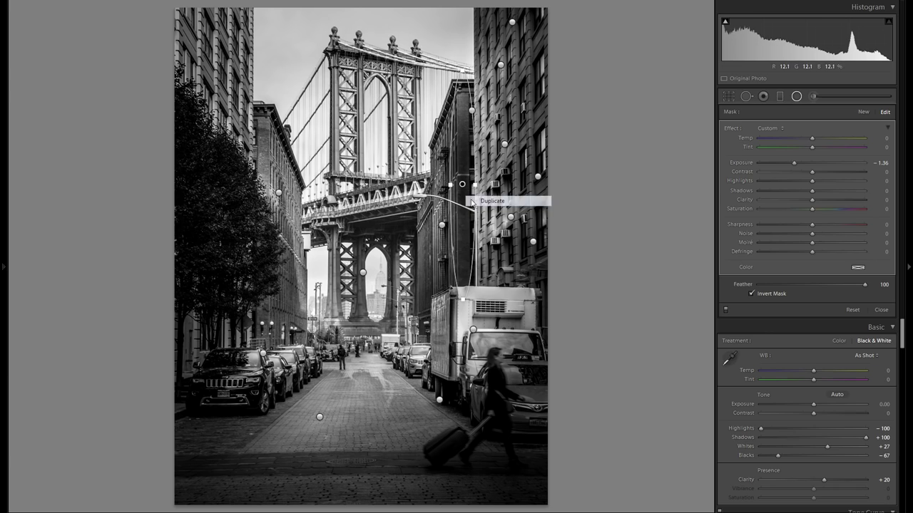
drag(468, 198, 282, 237)
right_click(282, 236)
click(286, 238)
drag(285, 241, 281, 447)
right_click(231, 67)
click(245, 71)
Place another darkening copy in the lower-left street corner at Exposure -0.42
right_click(205, 66)
click(219, 69)
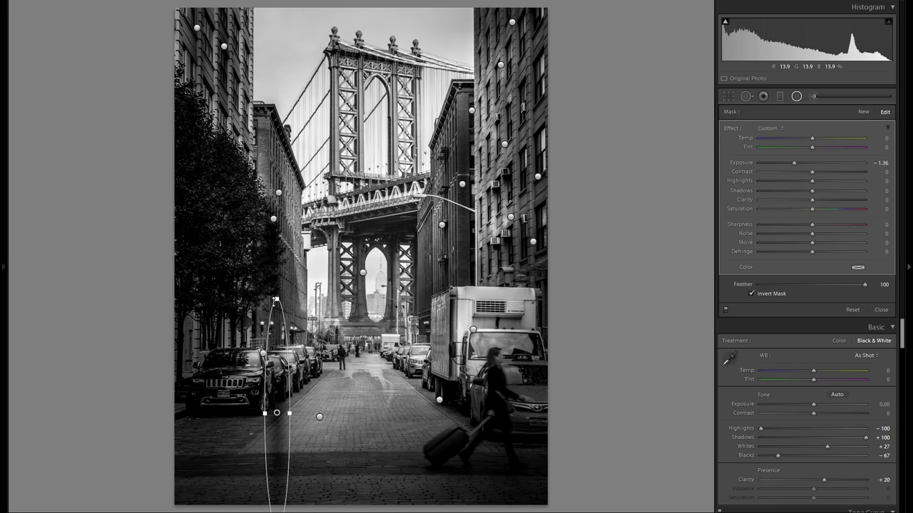
drag(271, 383, 216, 413)
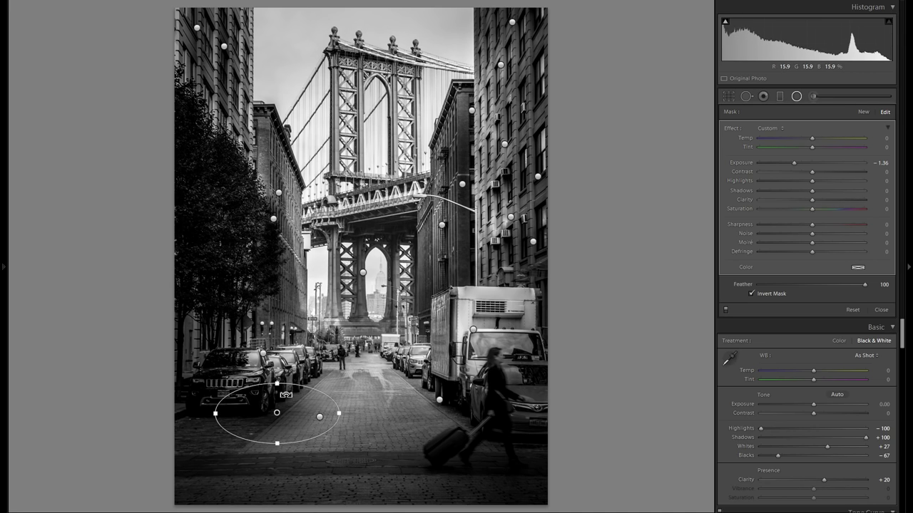
drag(276, 412, 209, 434)
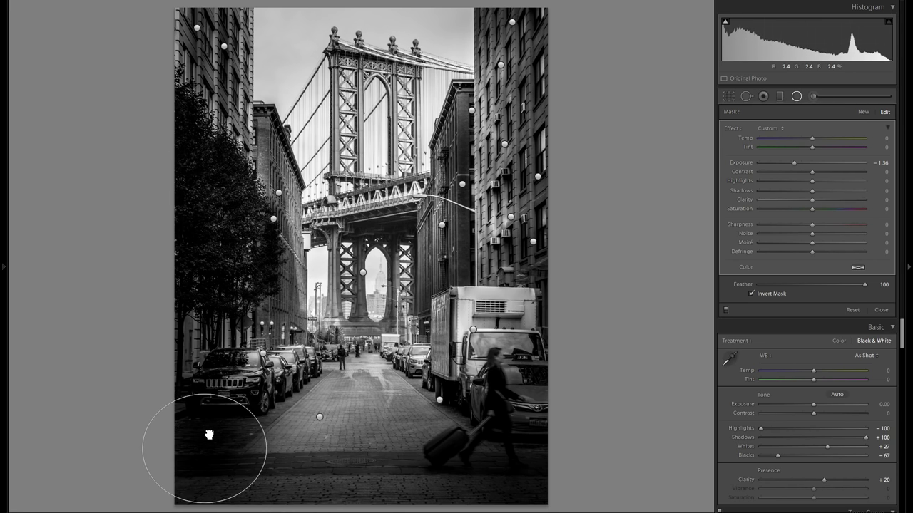
click(806, 163)
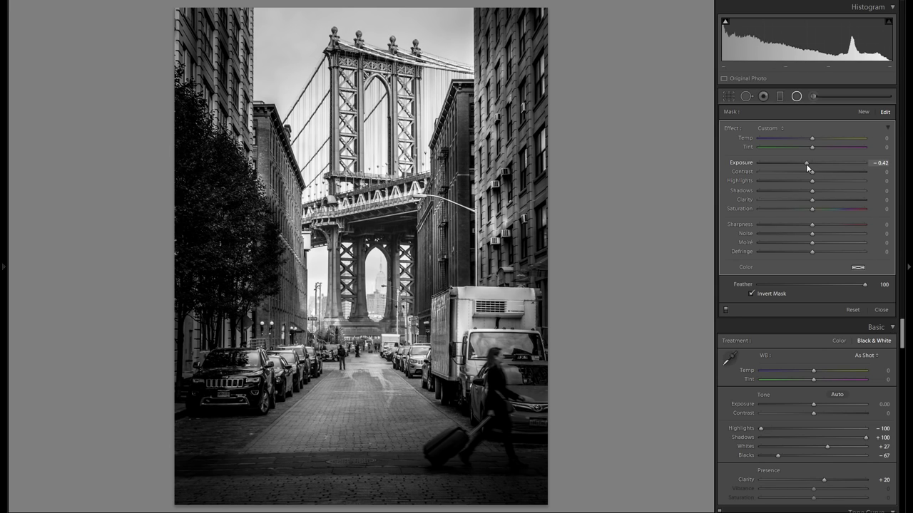
Duplicate the corner burn onto the truck, flattening the ellipse and darkening it further
right_click(228, 432)
click(562, 443)
drag(561, 443, 493, 314)
right_click(535, 453)
click(528, 455)
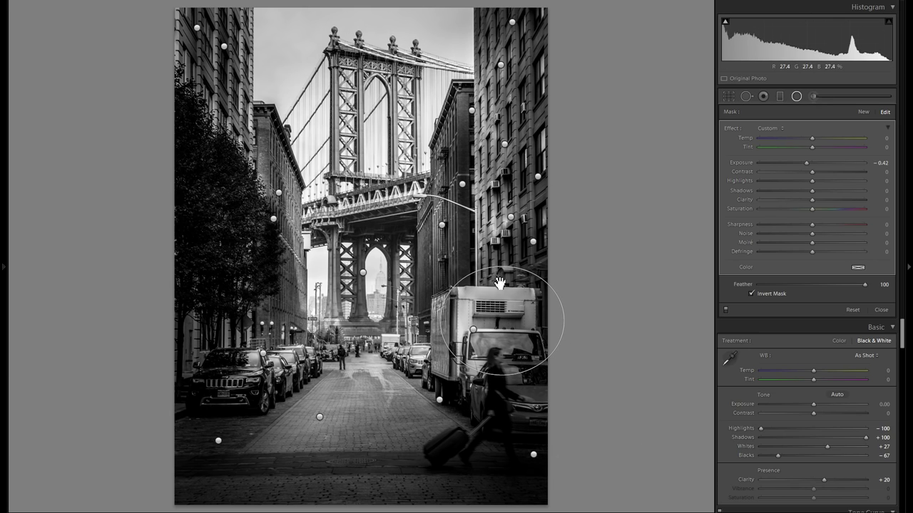
drag(501, 270, 501, 286)
drag(818, 163, 796, 160)
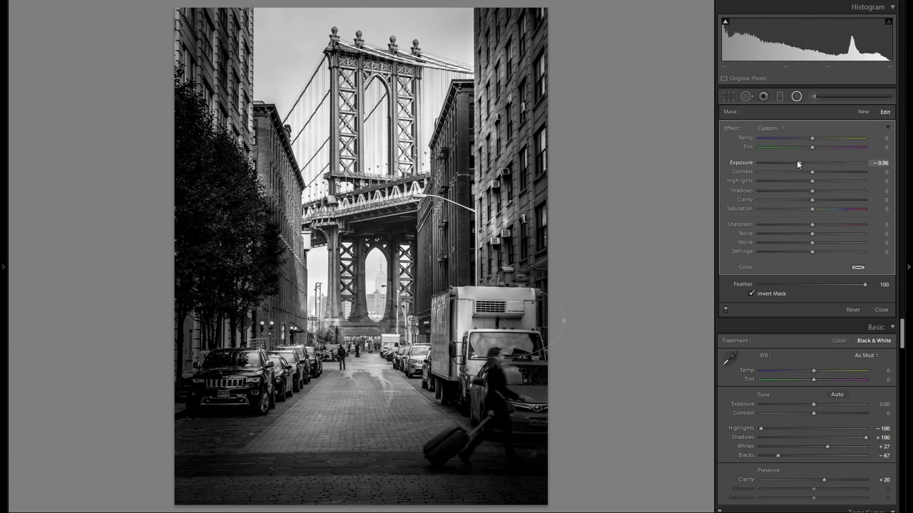
drag(505, 317, 504, 312)
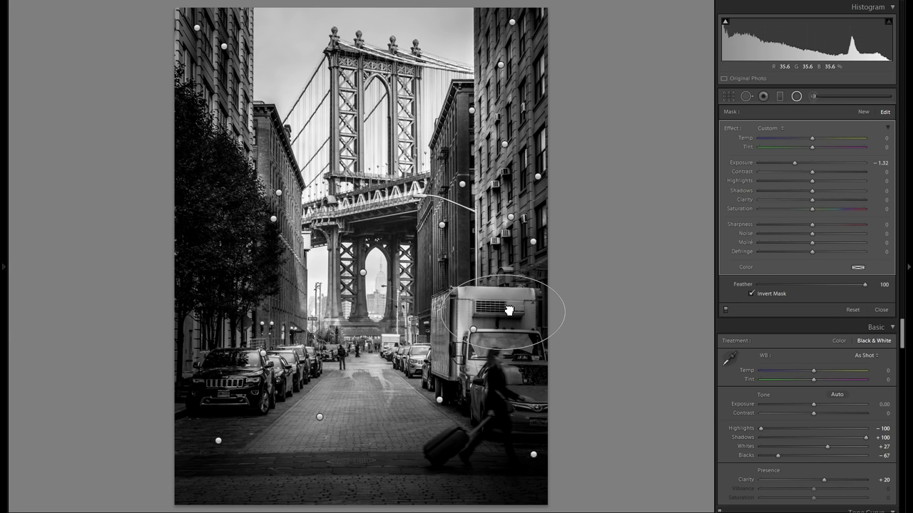
Copy the truck filter into a wide, flat ellipse across the bridge and duplicate it for the tower
right_click(504, 312)
click(403, 356)
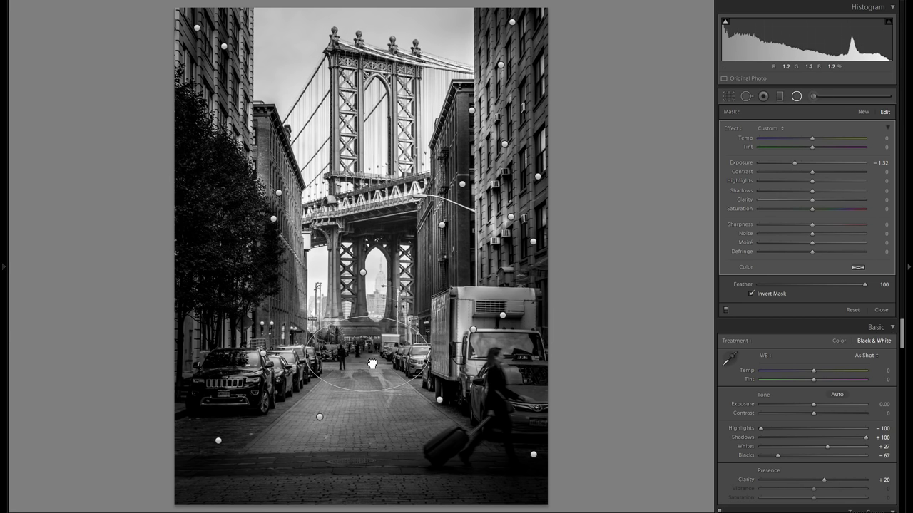
drag(373, 367, 353, 212)
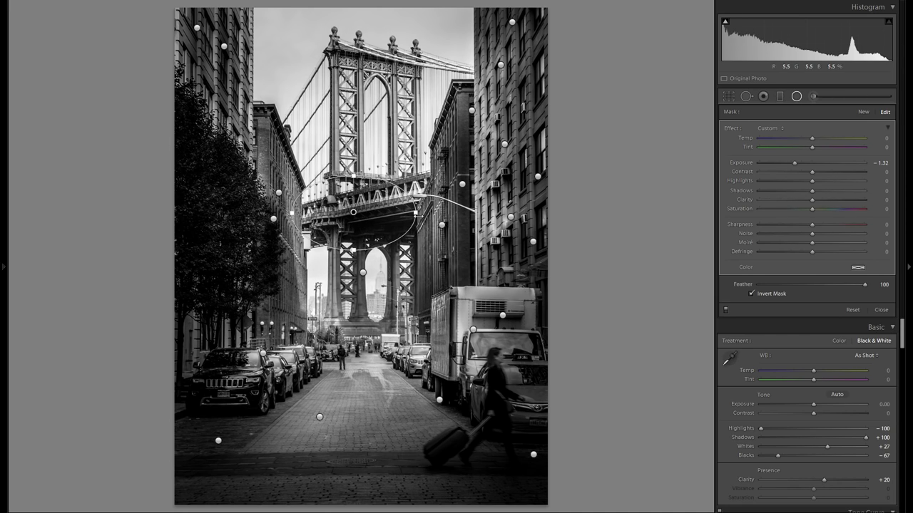
drag(416, 212, 442, 212)
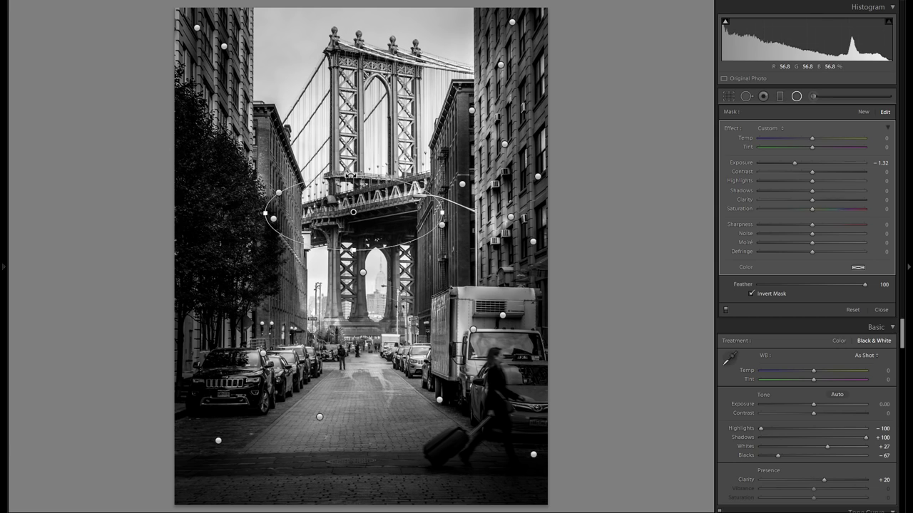
drag(353, 175, 357, 81)
right_click(404, 205)
click(424, 206)
Delete a stray radial filter and place more darkening copies on the street and bridge tower
right_click(357, 81)
click(382, 91)
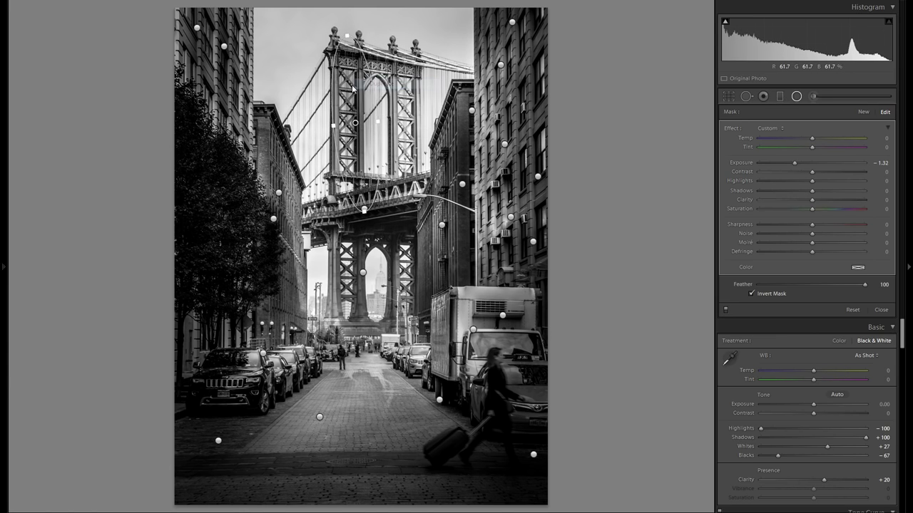
right_click(409, 90)
click(428, 91)
drag(410, 123, 343, 295)
right_click(406, 281)
click(428, 282)
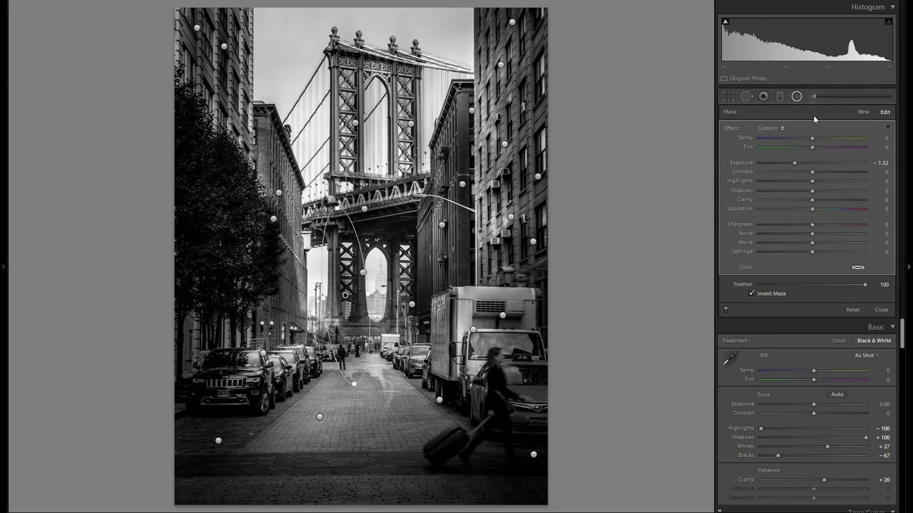
Darken the bridge arch with a new radial filter at -1.00 exposure, copying it onto the left opening with Contrast 45
click(861, 112)
drag(372, 261, 405, 323)
drag(353, 245, 356, 265)
drag(806, 162, 801, 162)
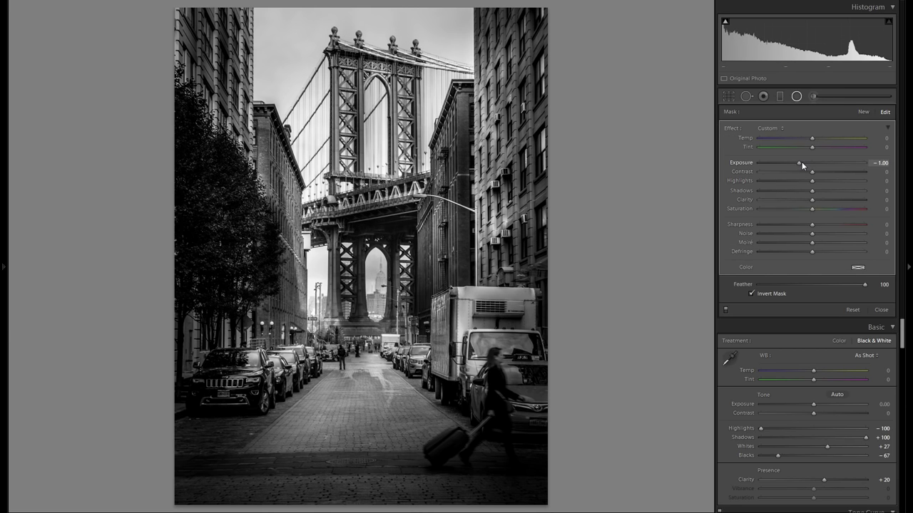
right_click(376, 275)
click(396, 279)
drag(381, 288, 323, 299)
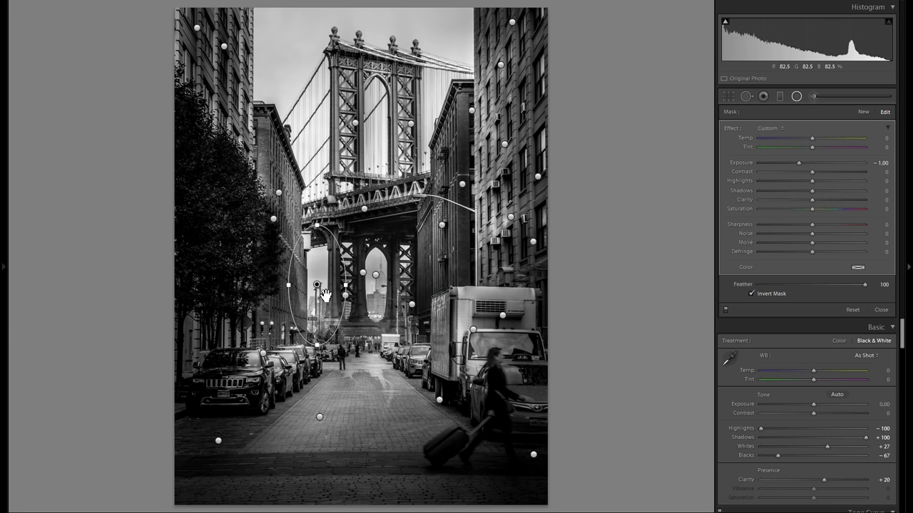
double_click(835, 173)
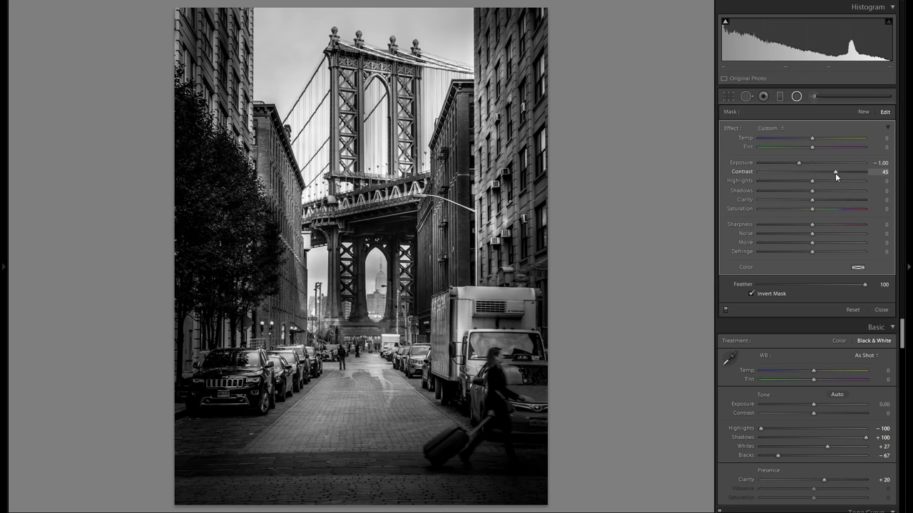
click(863, 112)
Place a brightening radial ellipse on the bridge at +0.89 exposure, discarding an extra one and enlarging it
double_click(740, 162)
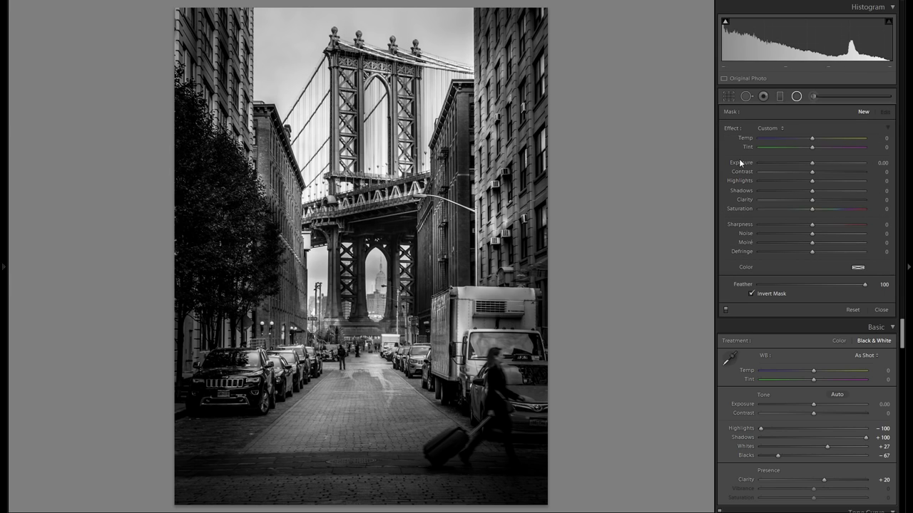
drag(450, 192, 450, 192)
drag(811, 162, 819, 163)
drag(414, 186, 365, 115)
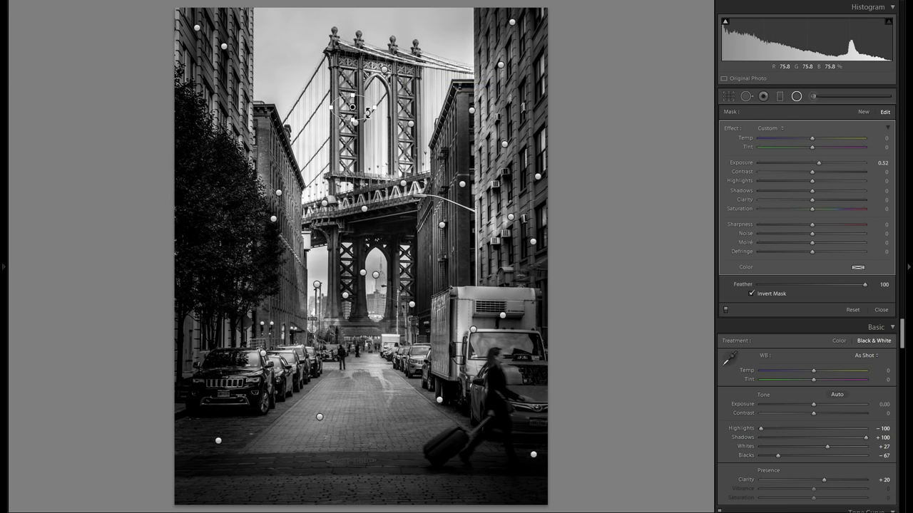
drag(375, 112, 373, 112)
right_click(365, 110)
click(372, 124)
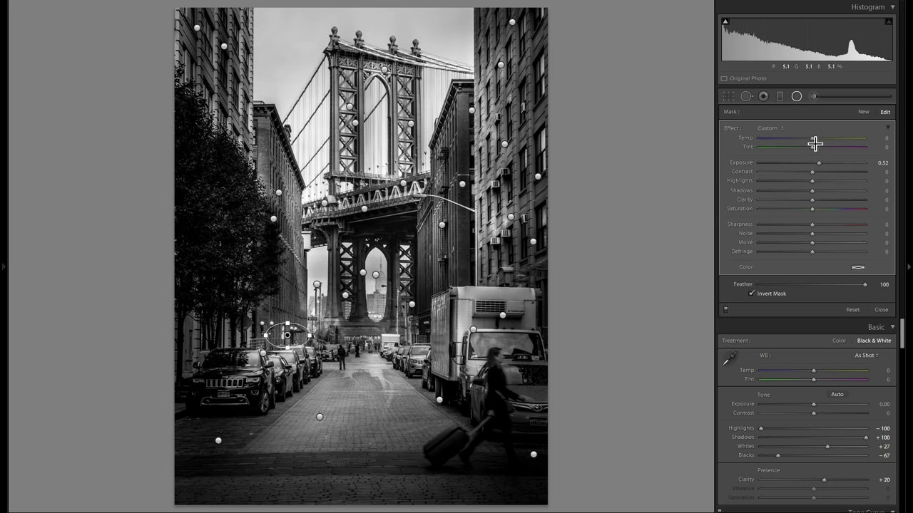
click(823, 164)
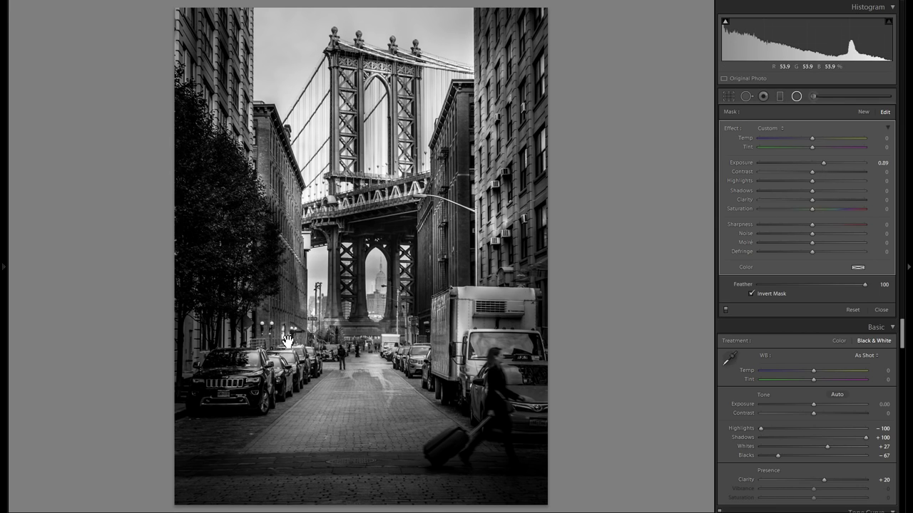
drag(288, 322, 290, 301)
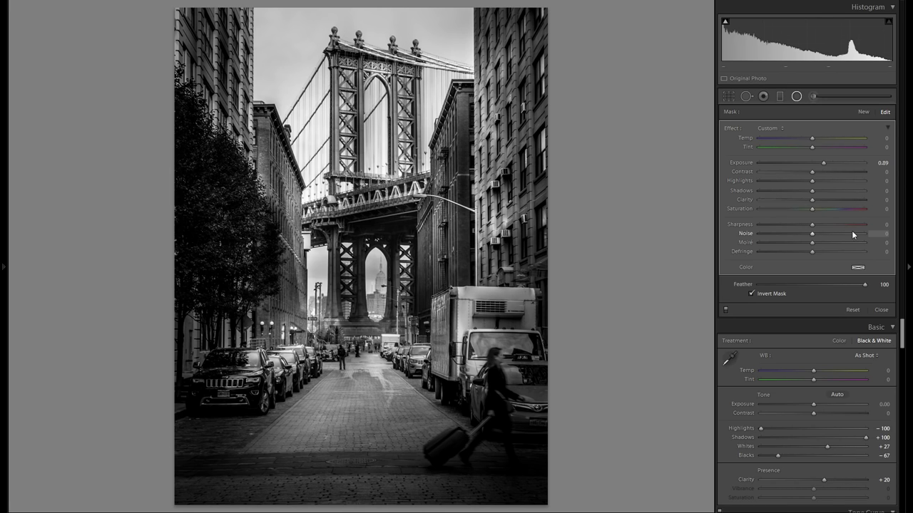
Add graduated filters across the street bottom, the last at Exposure -0.27 with a taller transition
click(780, 97)
drag(346, 485, 351, 391)
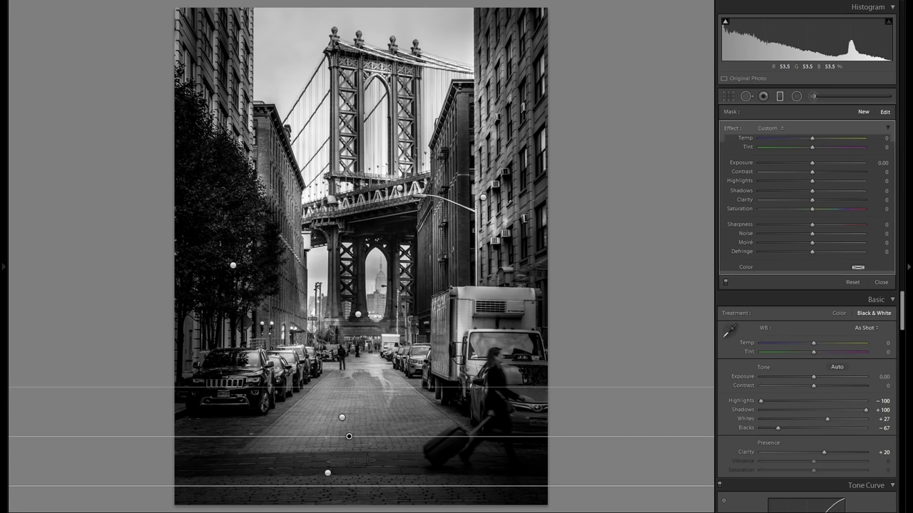
click(327, 473)
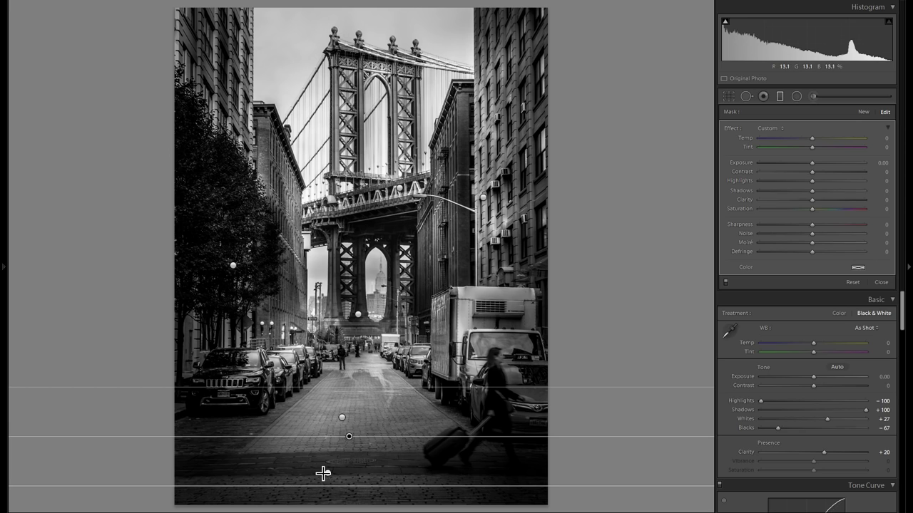
click(342, 417)
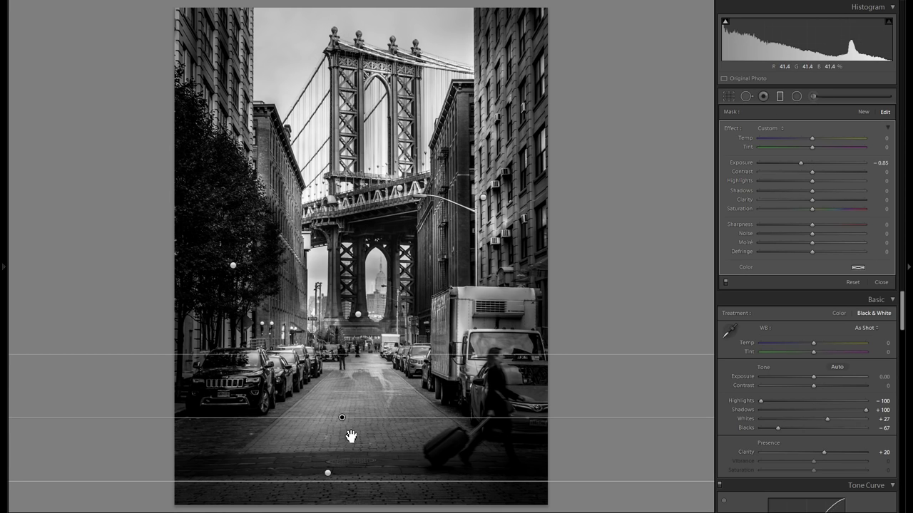
drag(351, 438, 352, 449)
drag(812, 163, 807, 165)
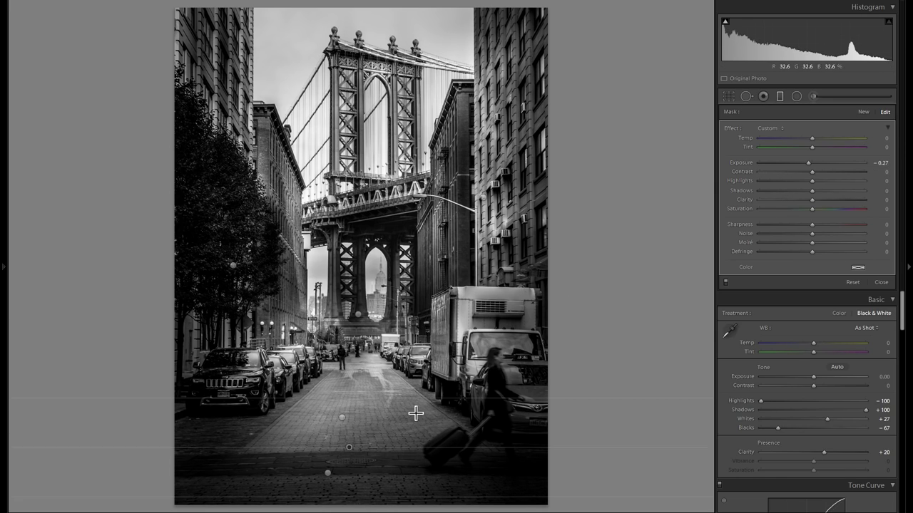
drag(398, 399, 395, 372)
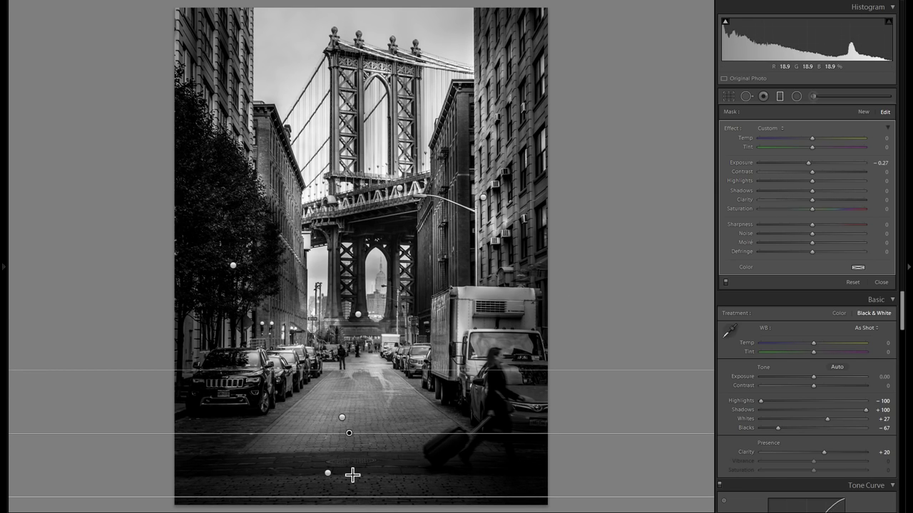
click(780, 96)
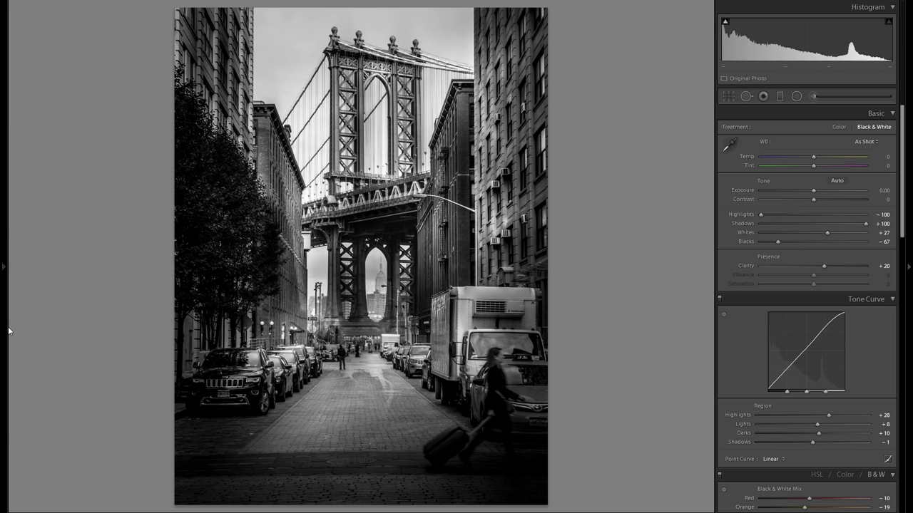
In History, view the imported colour original, then return to the latest edit state
click(4, 266)
scroll(77, 371, down, 10)
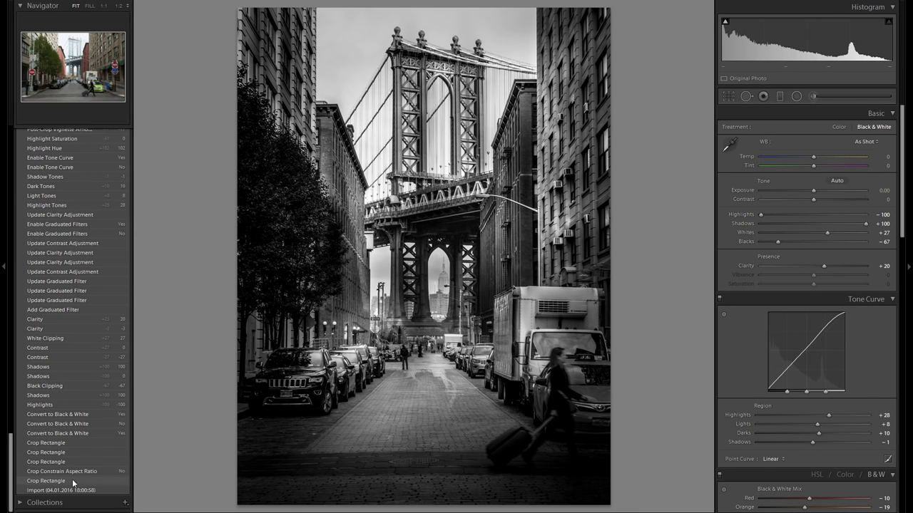
click(71, 491)
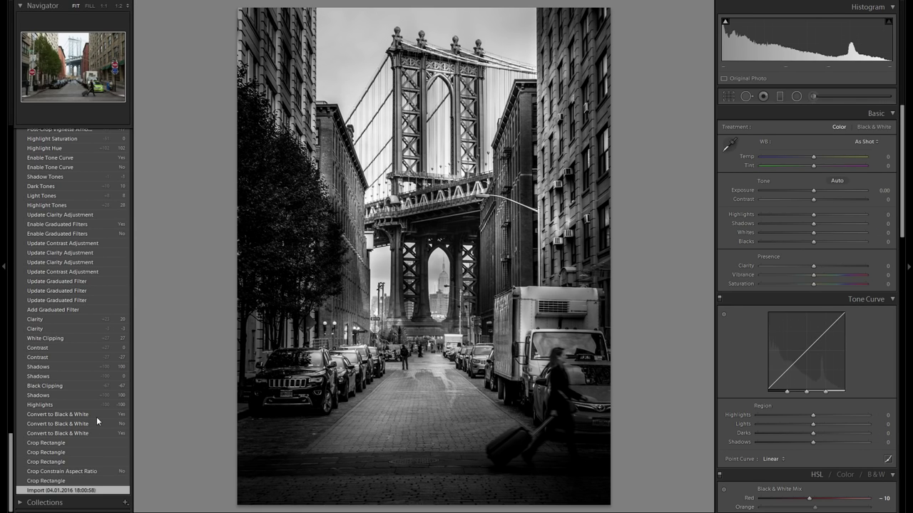
scroll(98, 410, up, 15)
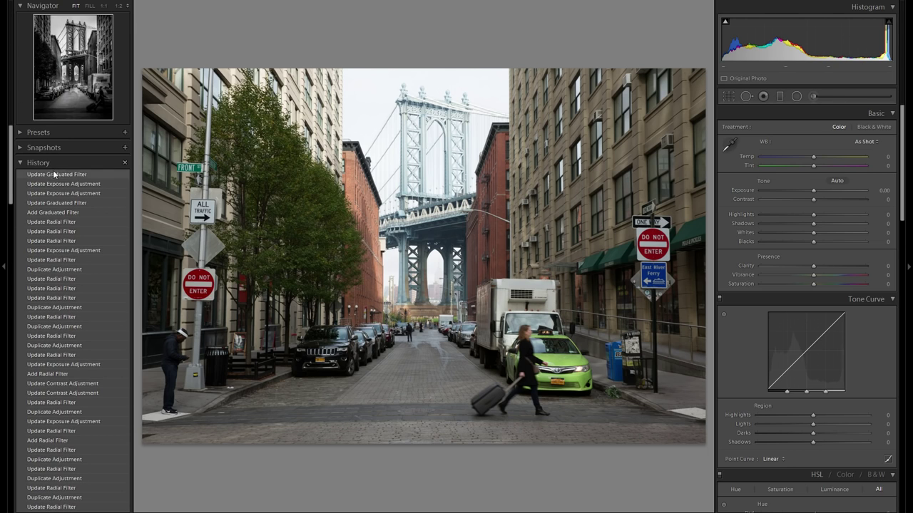
click(53, 174)
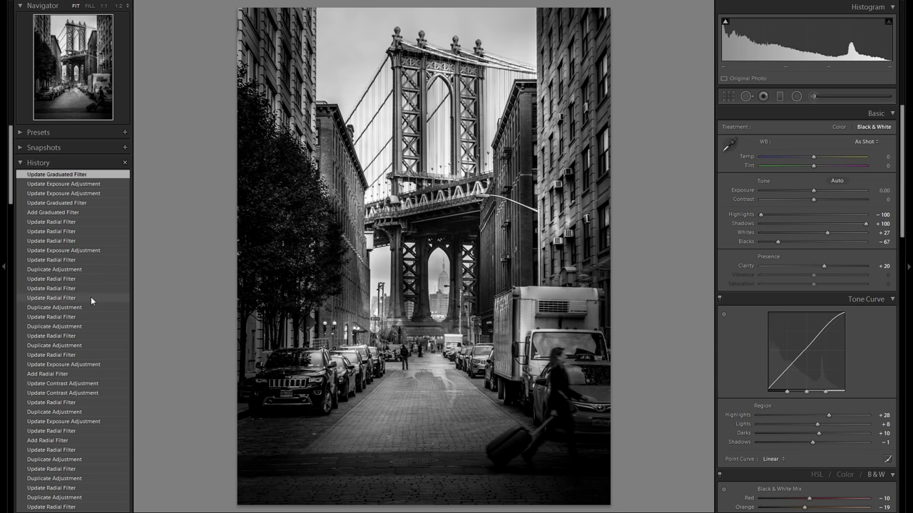
Compare before and after side by side, return to the single view, and hide the left panels
key(shift+y)
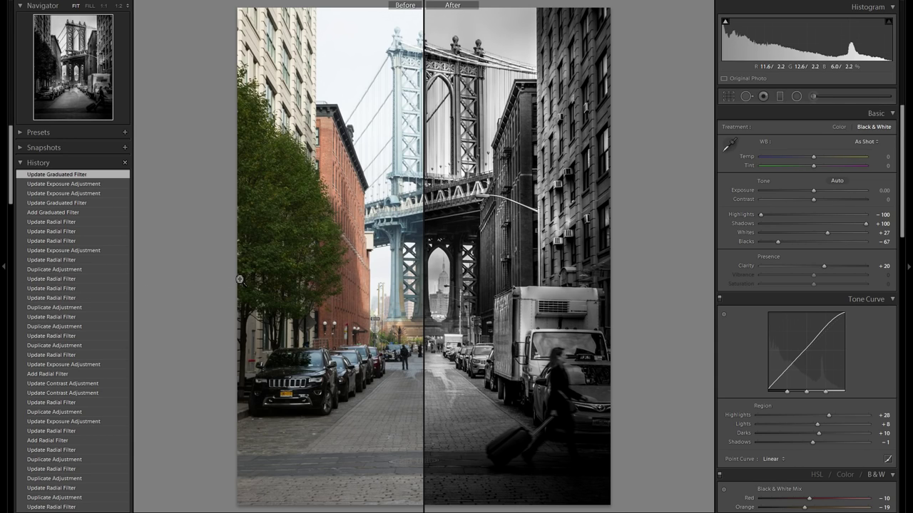
key(y)
key(F7)
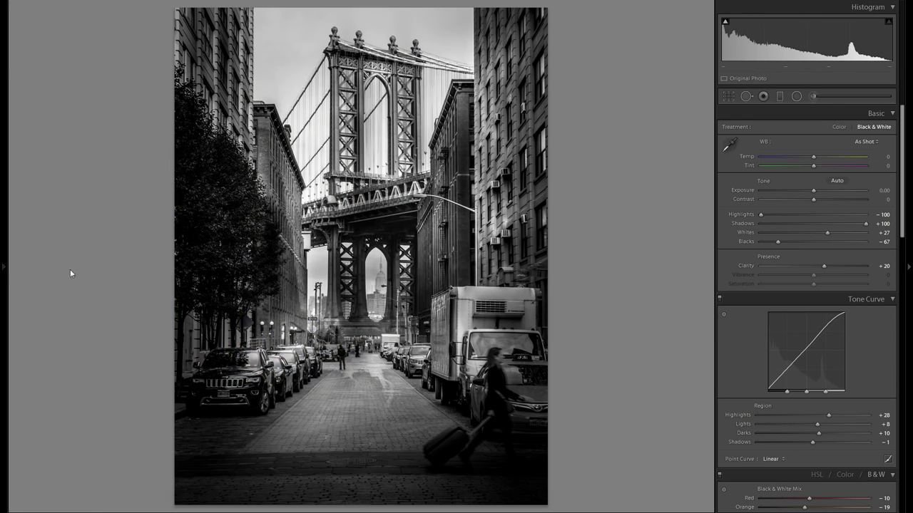
Recheck the colour original in History, restore the final black-and-white edit, then switch treatment to Color
click(7, 267)
scroll(88, 312, down, 10)
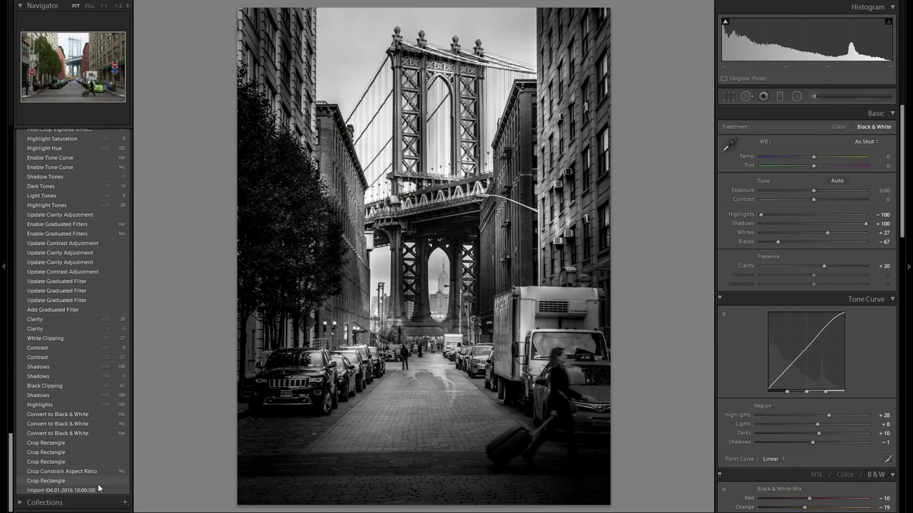
click(99, 489)
scroll(96, 371, up, 10)
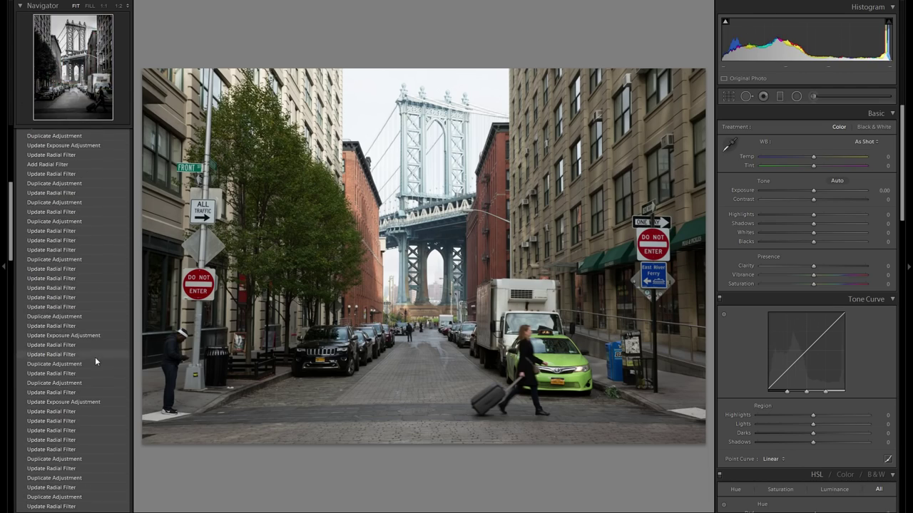
scroll(95, 363, up, 10)
click(73, 174)
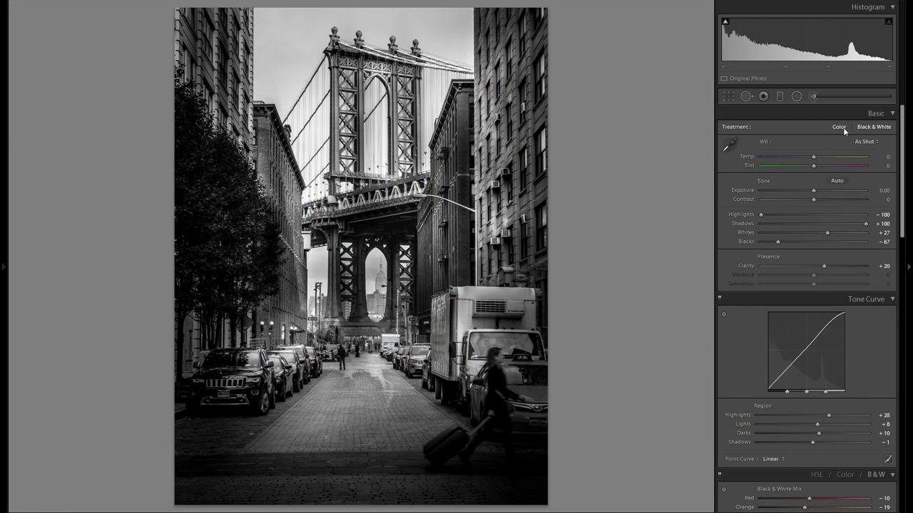
click(842, 127)
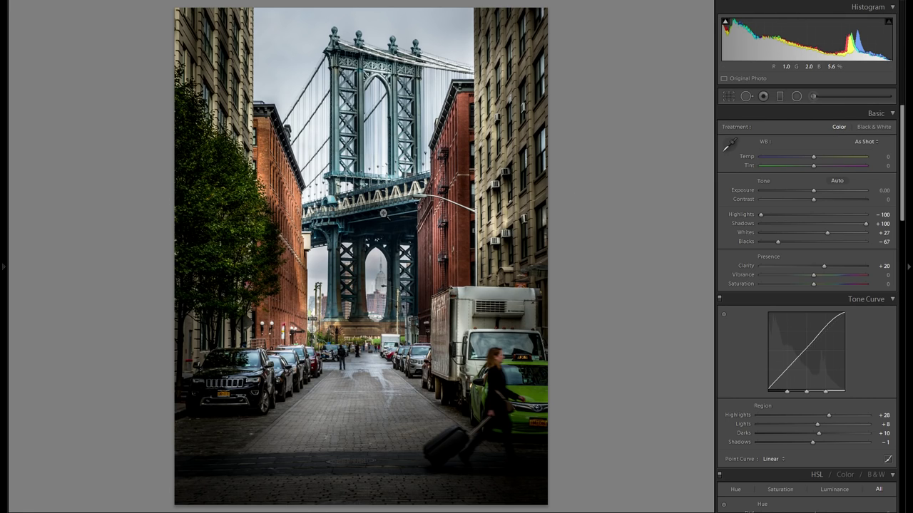
Switch the bridge photo's treatment from Color back to Black & White
click(868, 127)
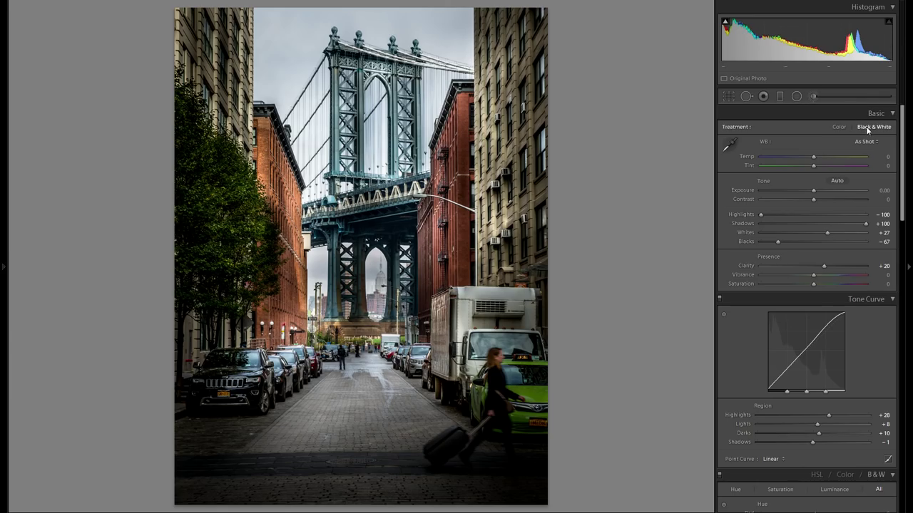